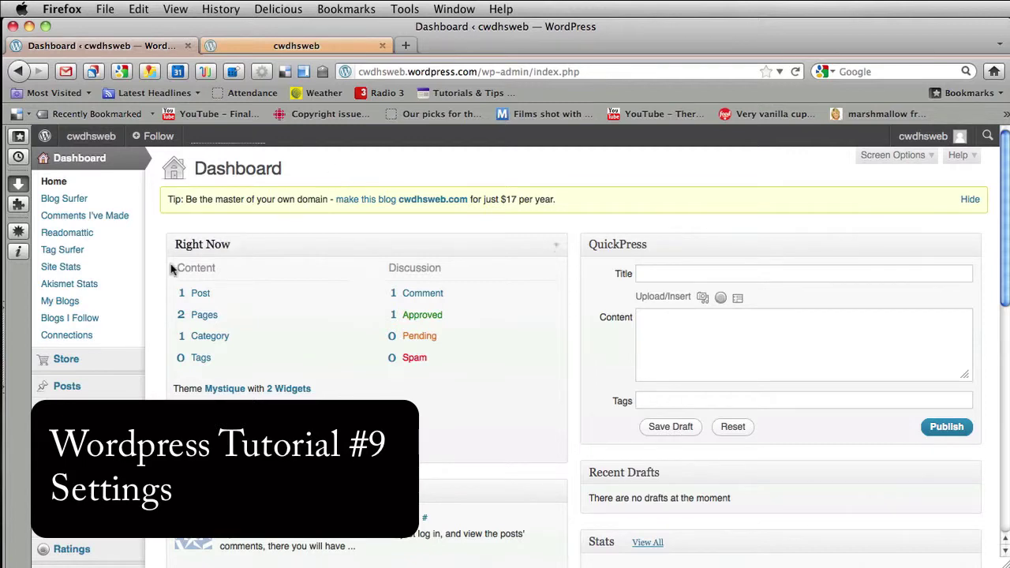
# - Look over the dashboard's recent comment and drafts, then bring up the sidebar's Settings menu
pyautogui.scroll(-3, 119, 316)
pyautogui.moveTo(124, 318)
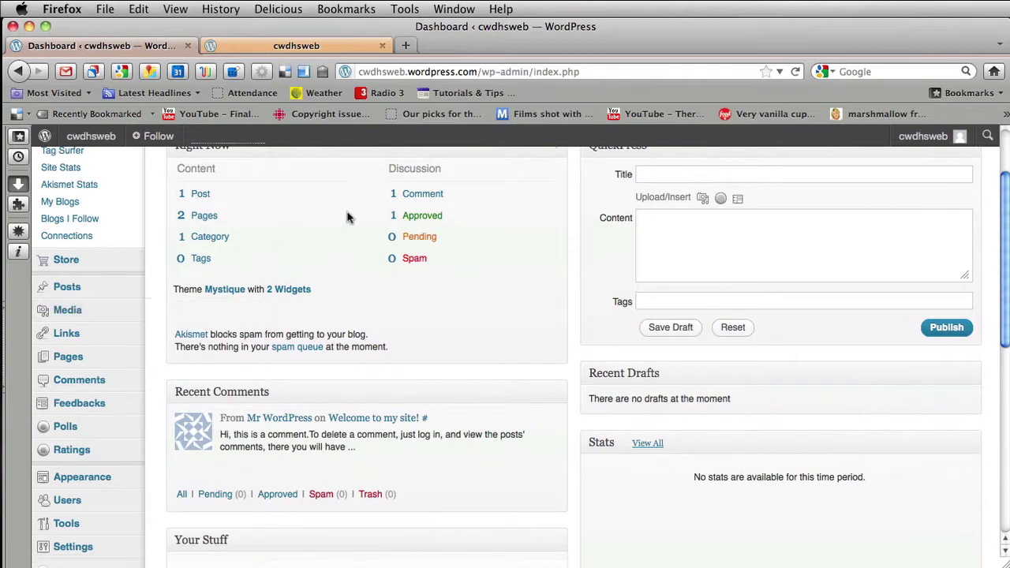
pyautogui.scroll(3, 401, 221)
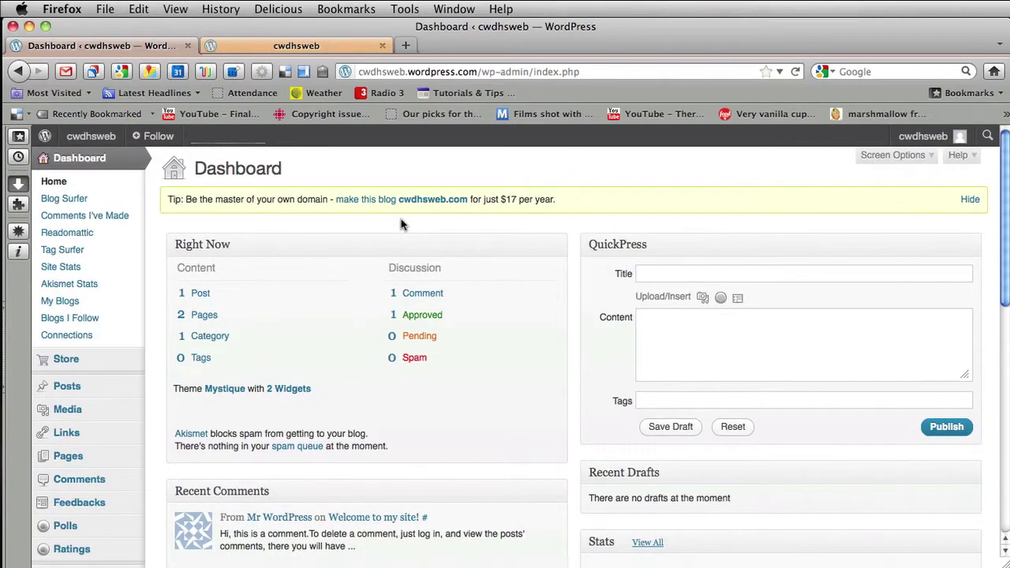
pyautogui.scroll(-5, 402, 222)
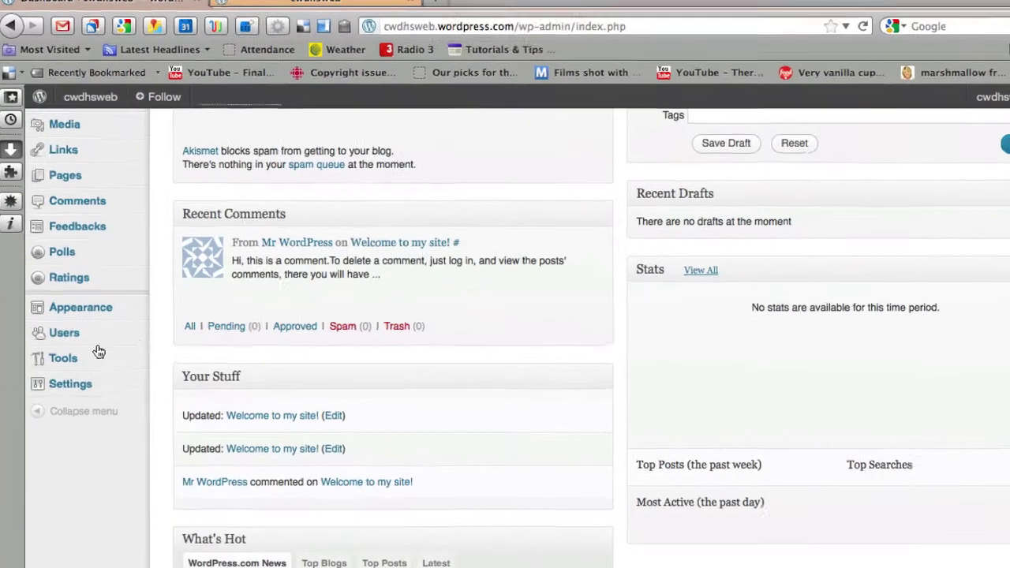
pyautogui.moveTo(89, 421)
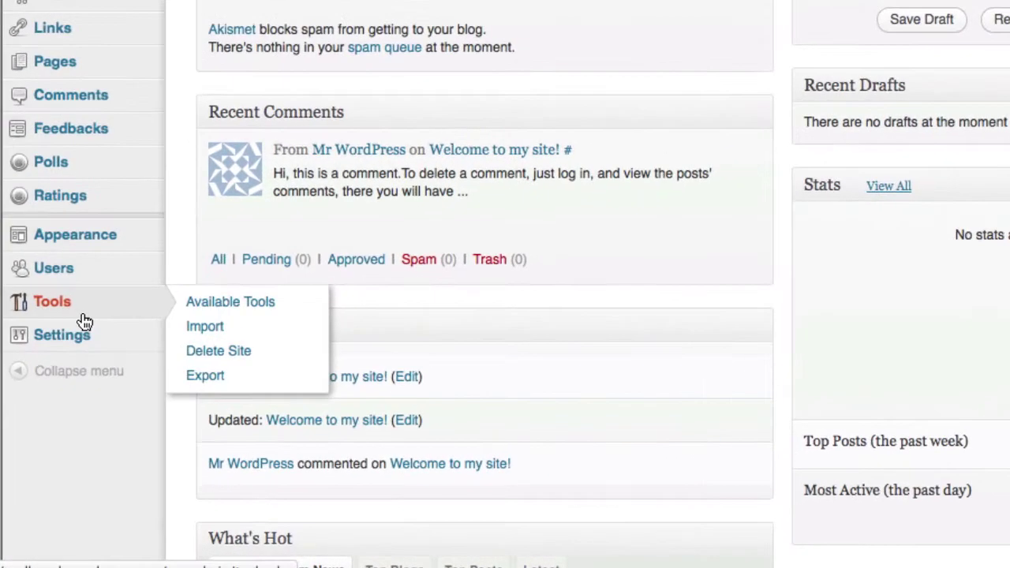
pyautogui.moveTo(81, 345)
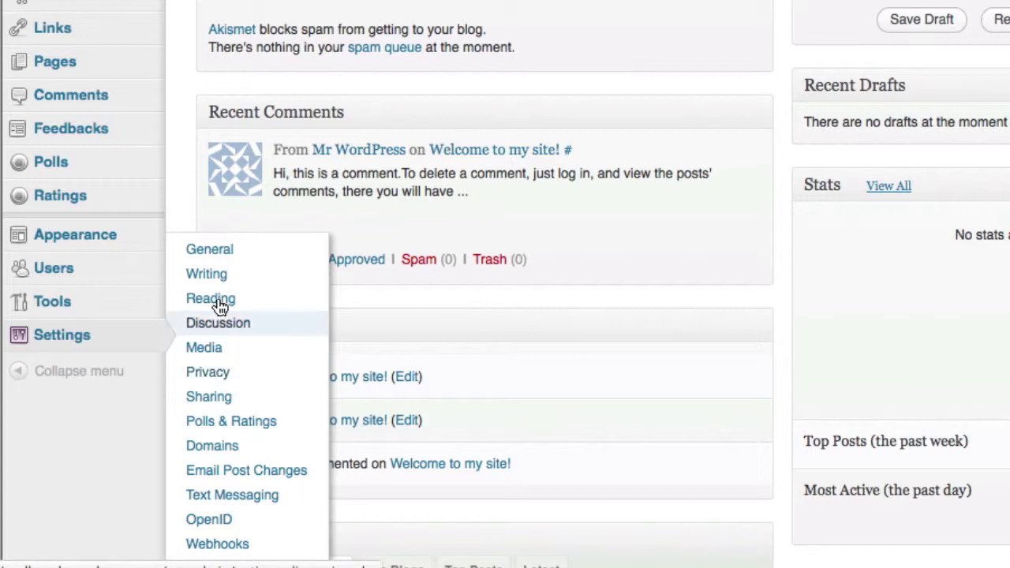
# - Open General Settings and change the site title to 'My first site'
pyautogui.click(224, 251)
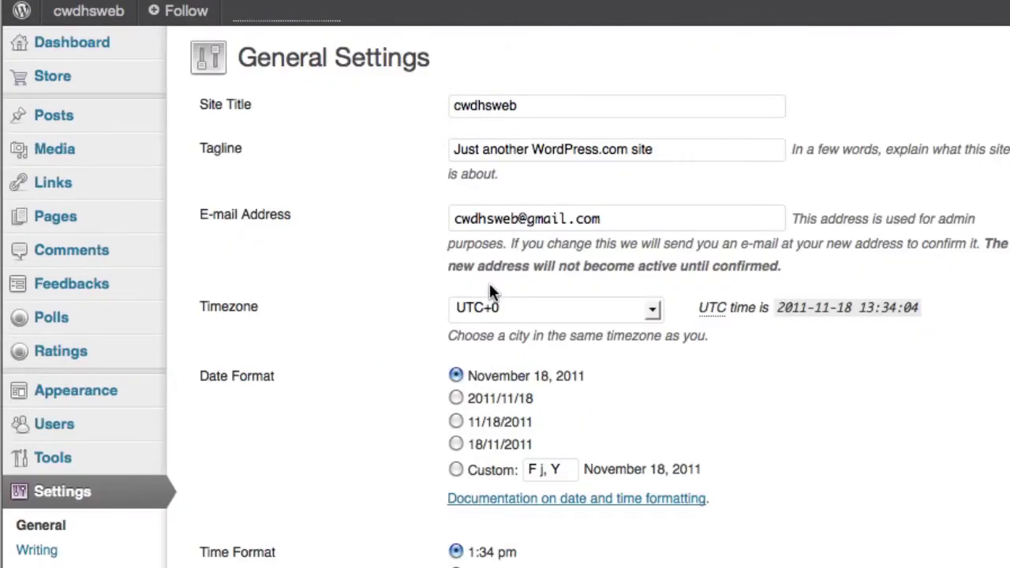
pyautogui.moveTo(556, 113); pyautogui.dragTo(405, 106)
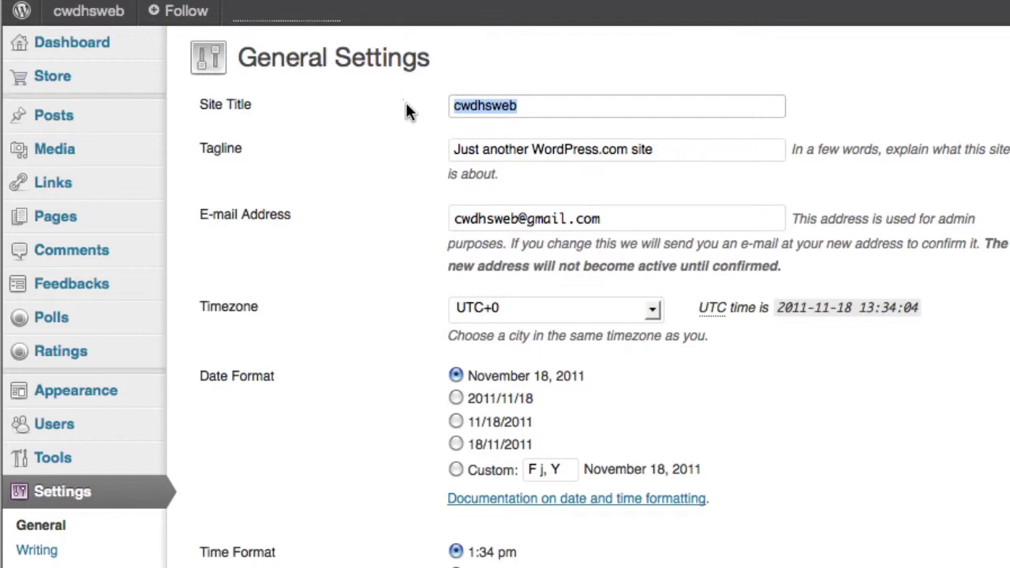
pyautogui.write('My first s')
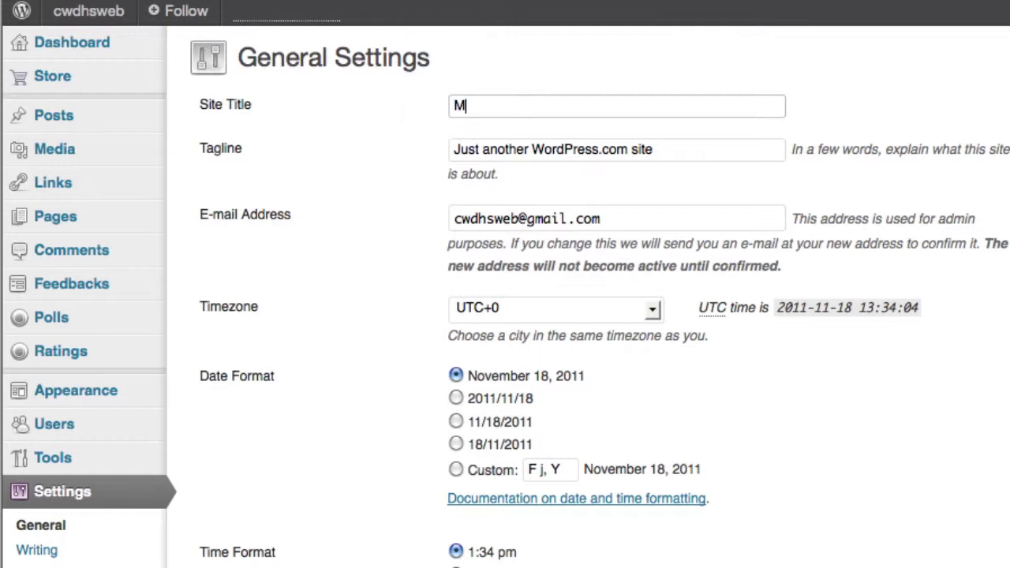
pyautogui.write('ite')
# - Delete the existing tagline so the Tagline field is empty
pyautogui.click(524, 147)
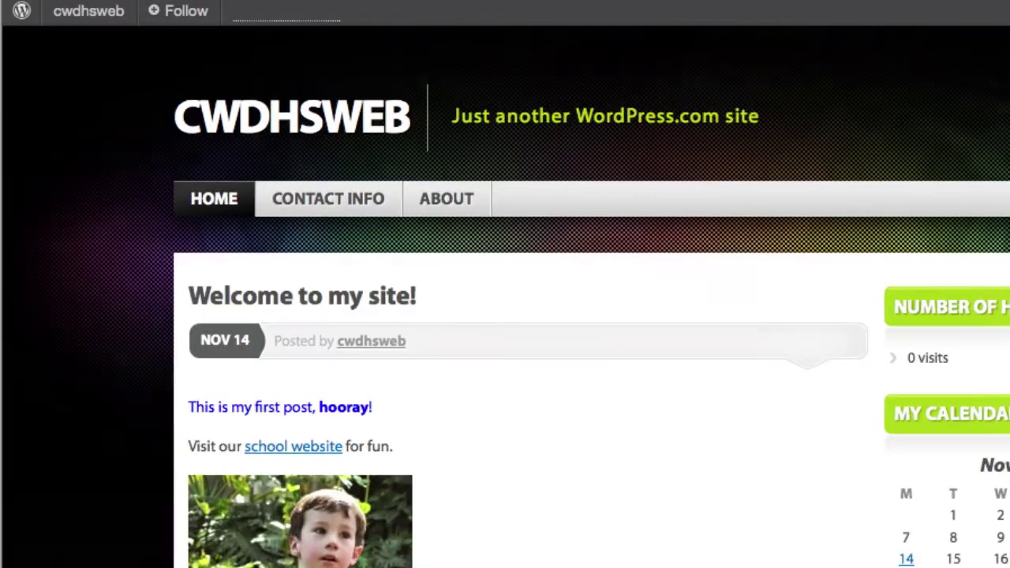
pyautogui.moveTo(462, 119); pyautogui.dragTo(818, 120)
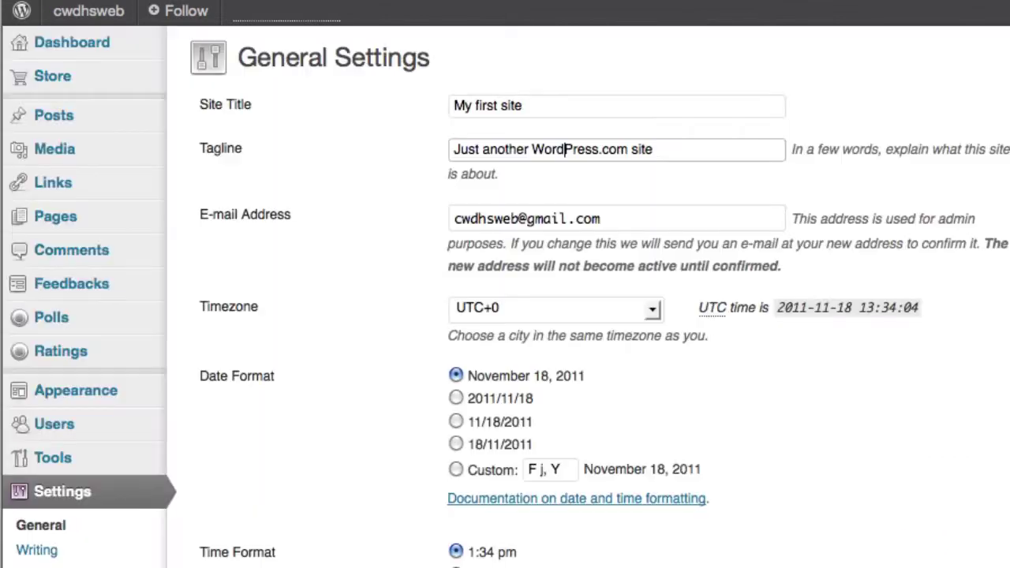
pyautogui.moveTo(663, 150); pyautogui.dragTo(402, 140)
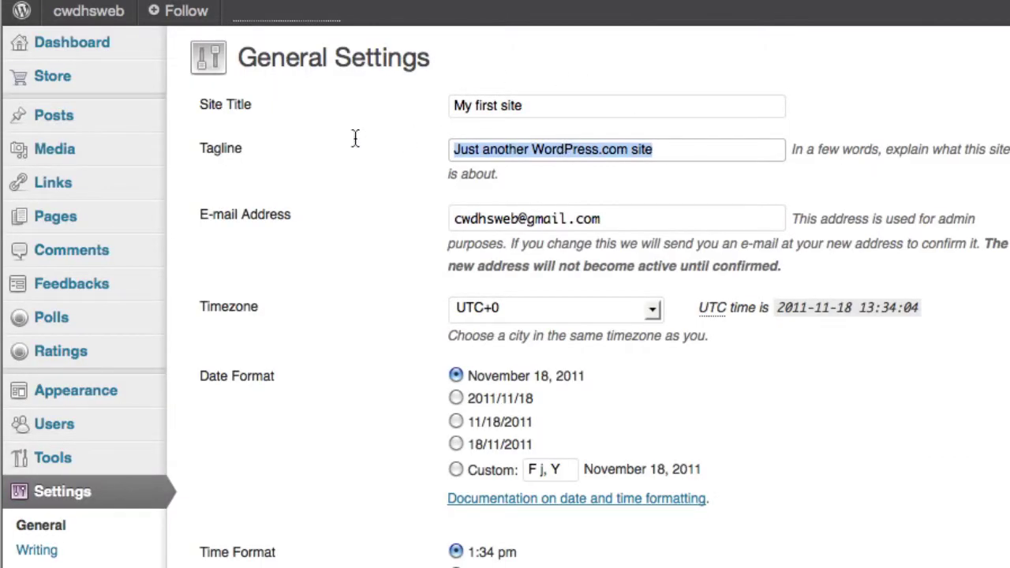
pyautogui.press('BackSpace')
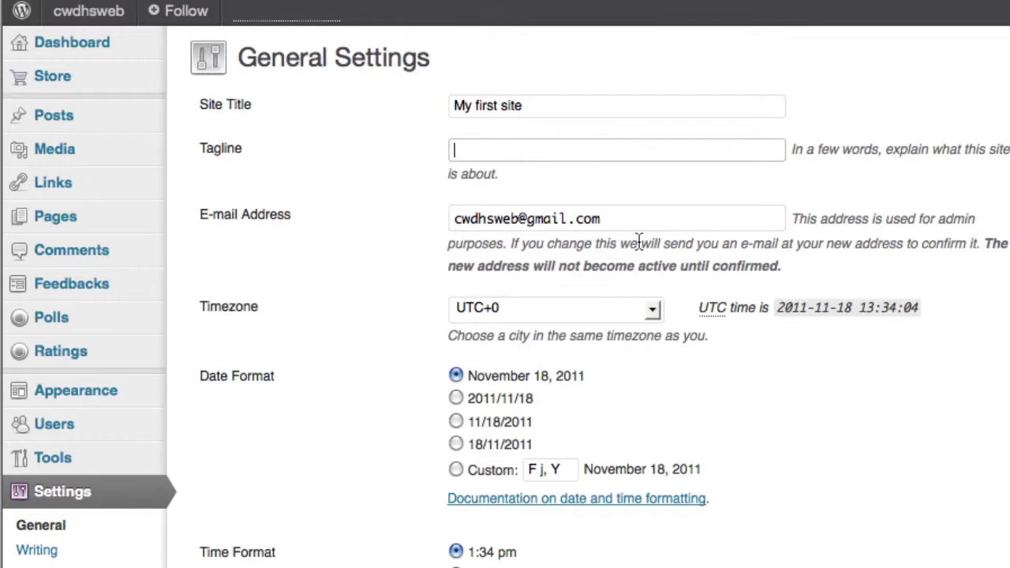
pyautogui.scroll(-2, 600, 221)
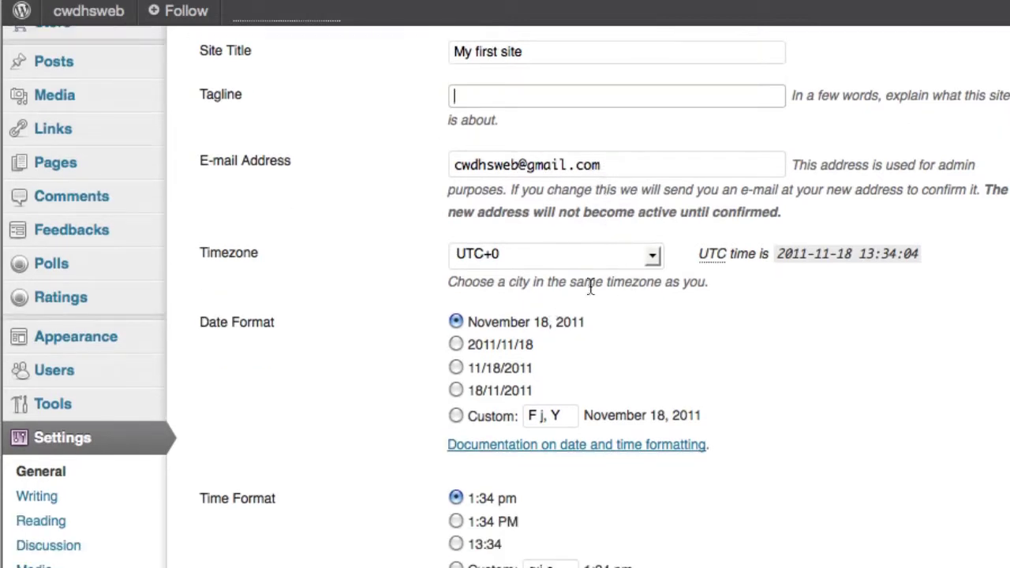
# - Choose Toronto from the Timezone list
pyautogui.click(652, 257)
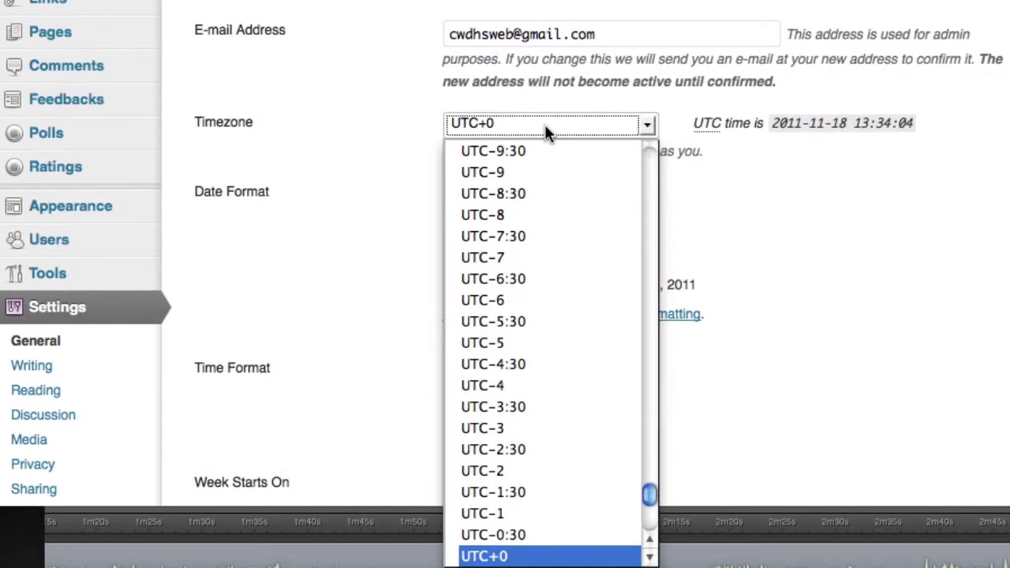
pyautogui.write('to')
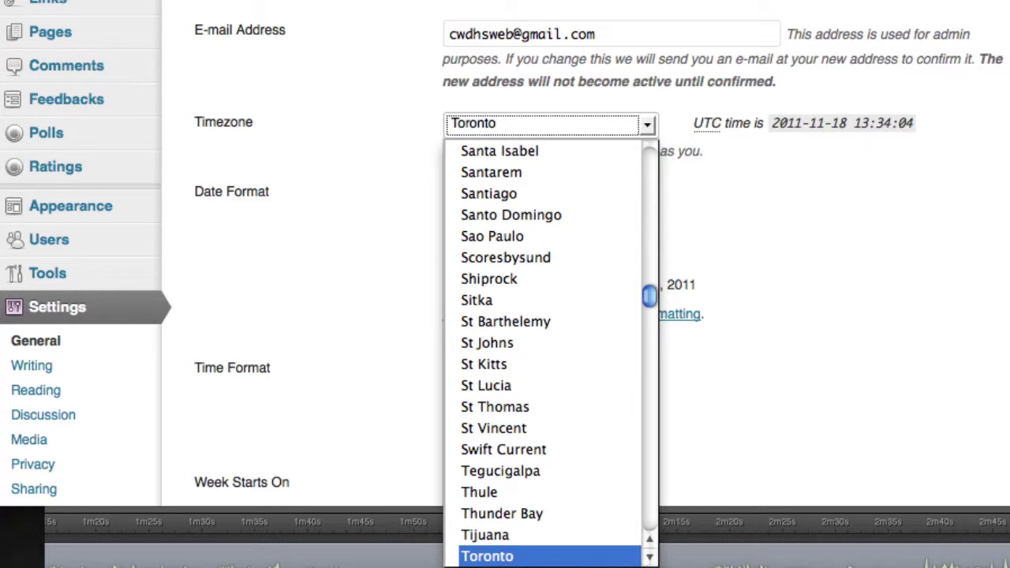
pyautogui.click(487, 557)
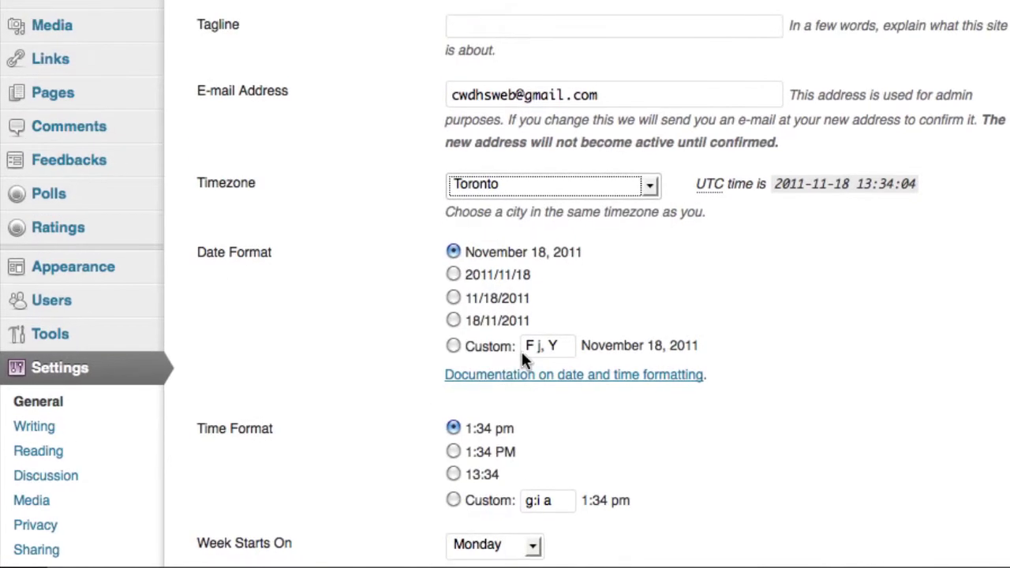
pyautogui.scroll(-3, 476, 282)
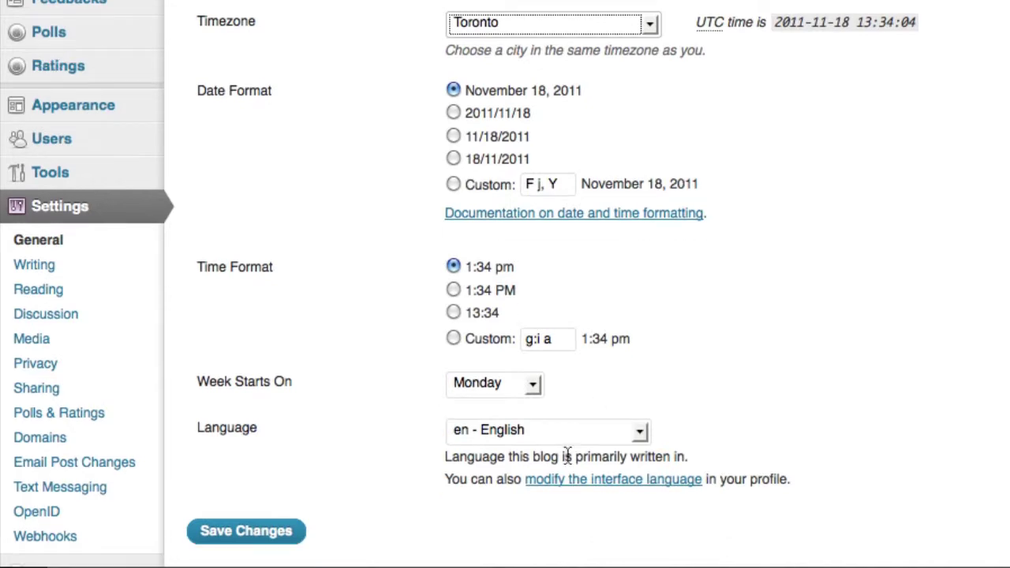
pyautogui.scroll(5, 567, 455)
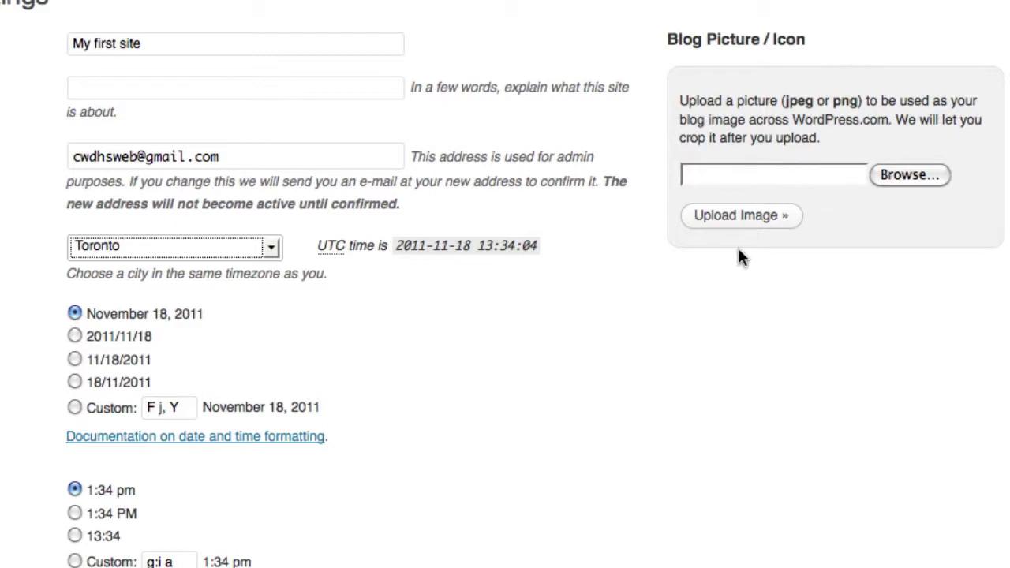
pyautogui.scroll(-5, 789, 260)
# - Save the general settings, reload the live site to check the new title, and come back
pyautogui.click(91, 434)
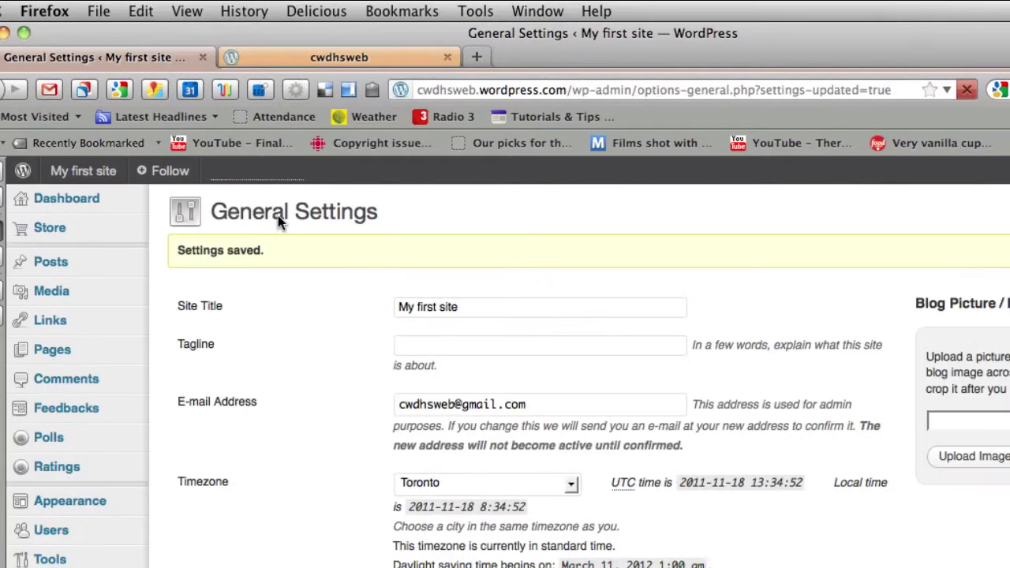
pyautogui.click(311, 54)
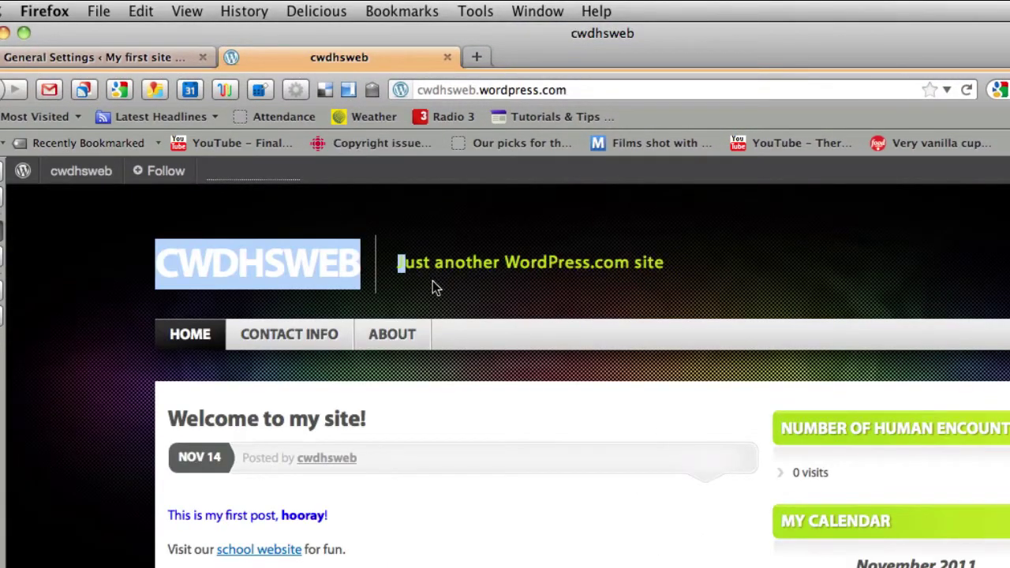
pyautogui.click(968, 92)
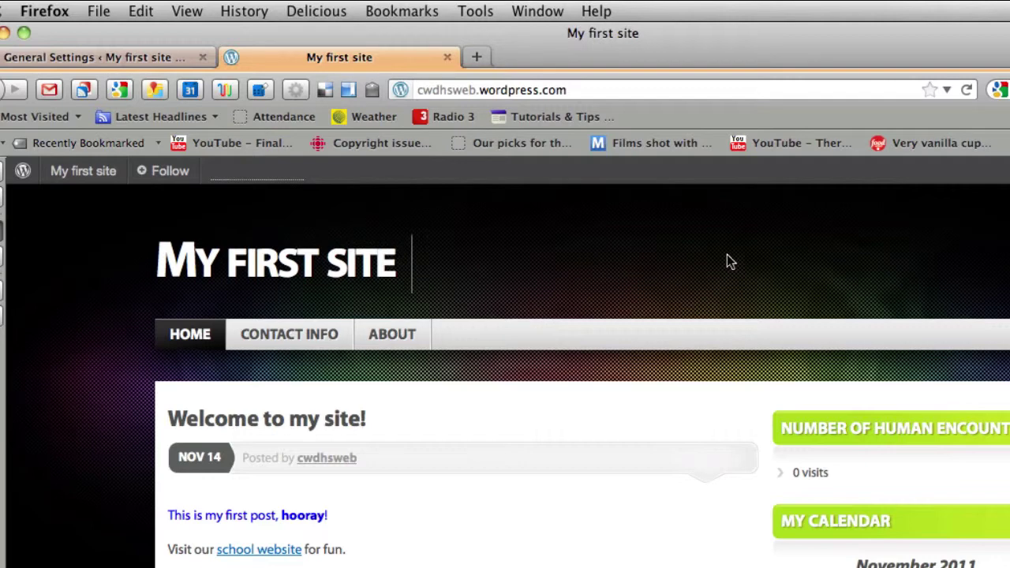
pyautogui.click(134, 58)
pyautogui.scroll(-6, 307, 308)
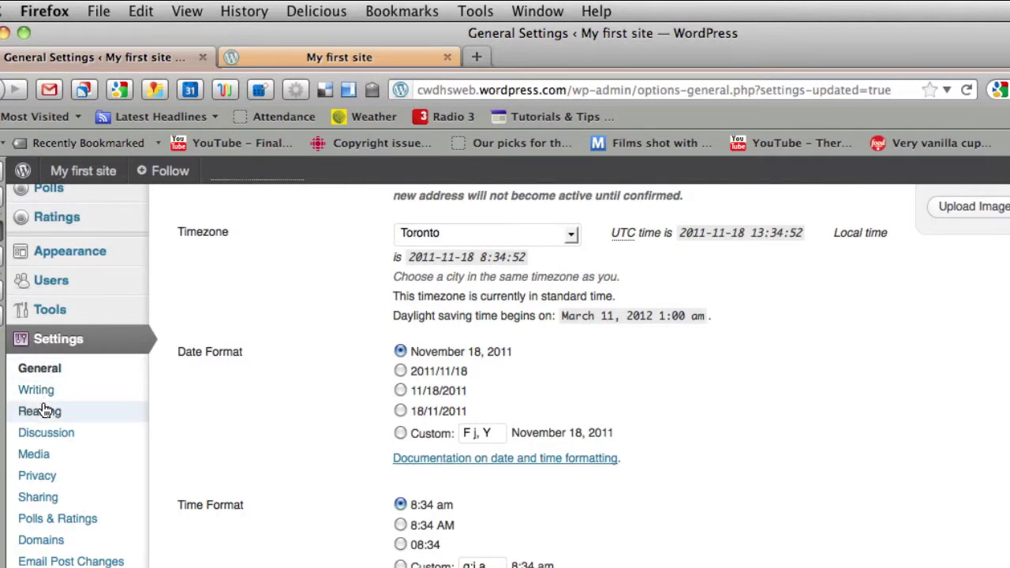
# - Open the Writing settings page and scroll through its options
pyautogui.click(43, 390)
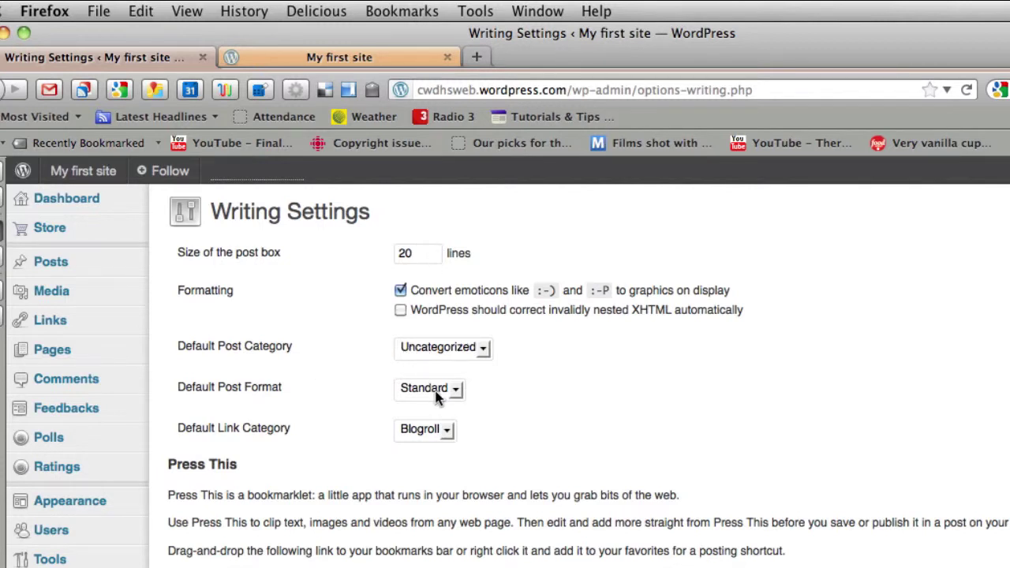
pyautogui.scroll(-2, 437, 393)
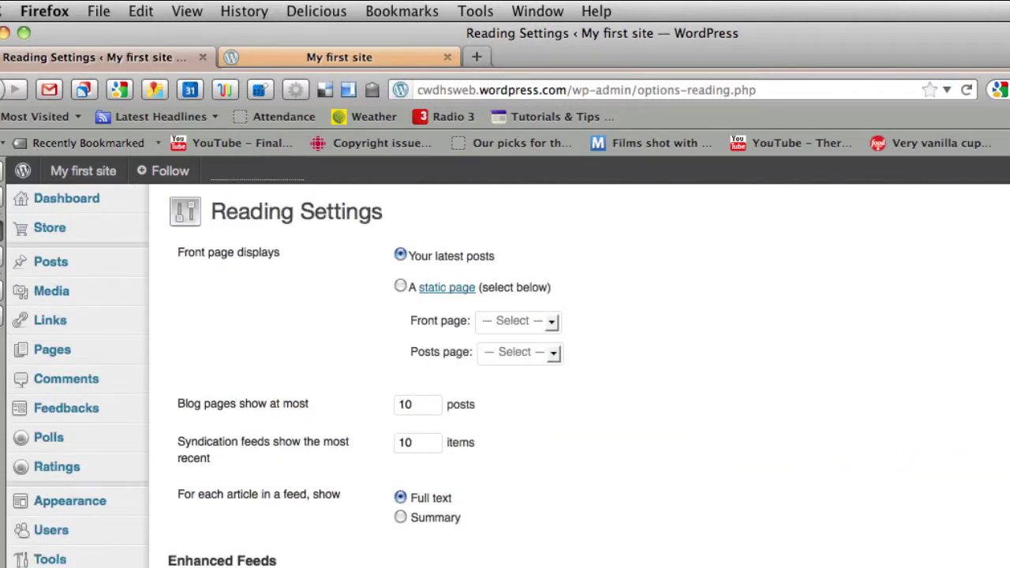
# - Check the live site's current front page, then return to Reading Settings
pyautogui.click(363, 52)
pyautogui.scroll(-1, 315, 497)
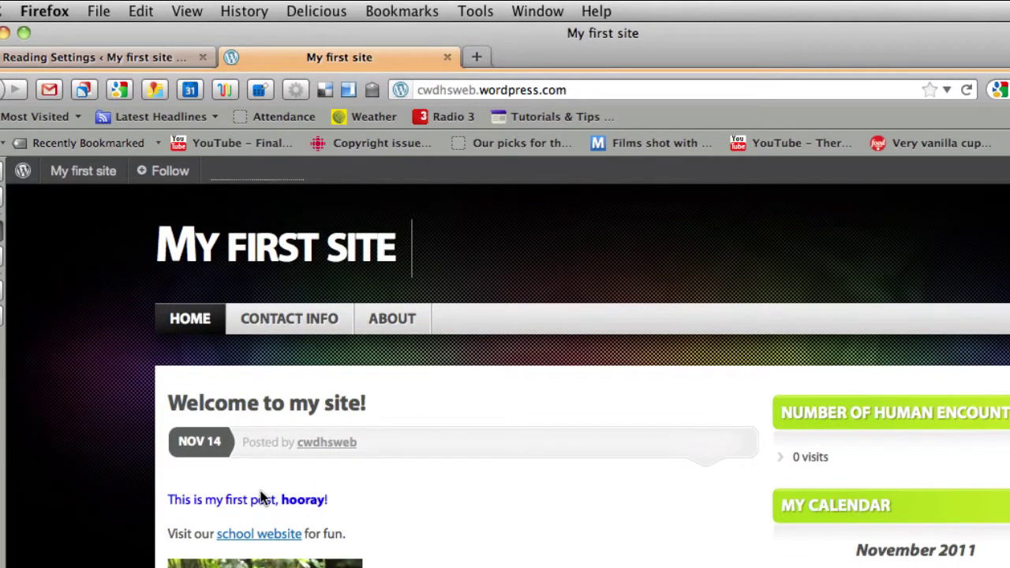
pyautogui.scroll(-3, 300, 489)
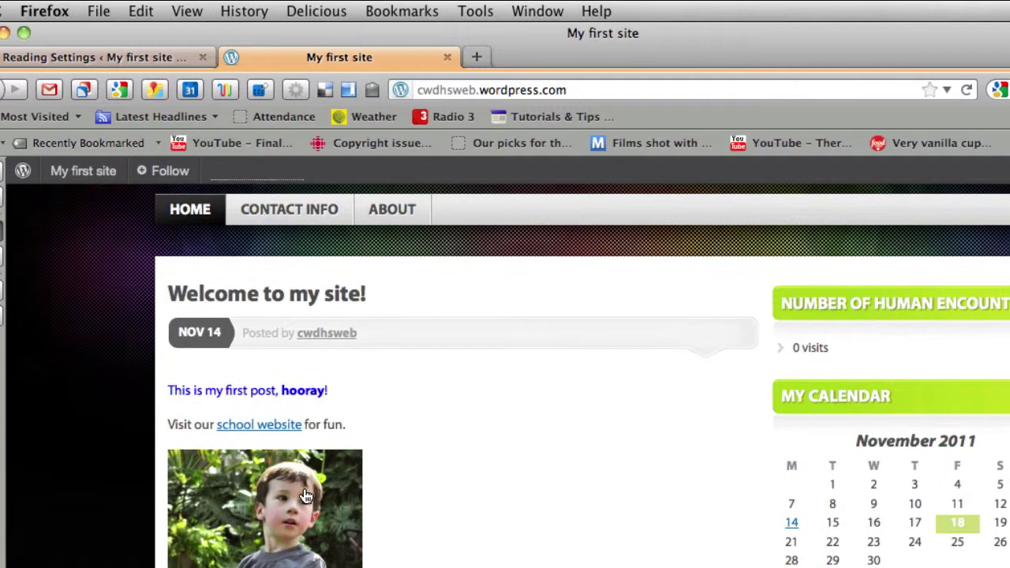
pyautogui.scroll(3, 303, 491)
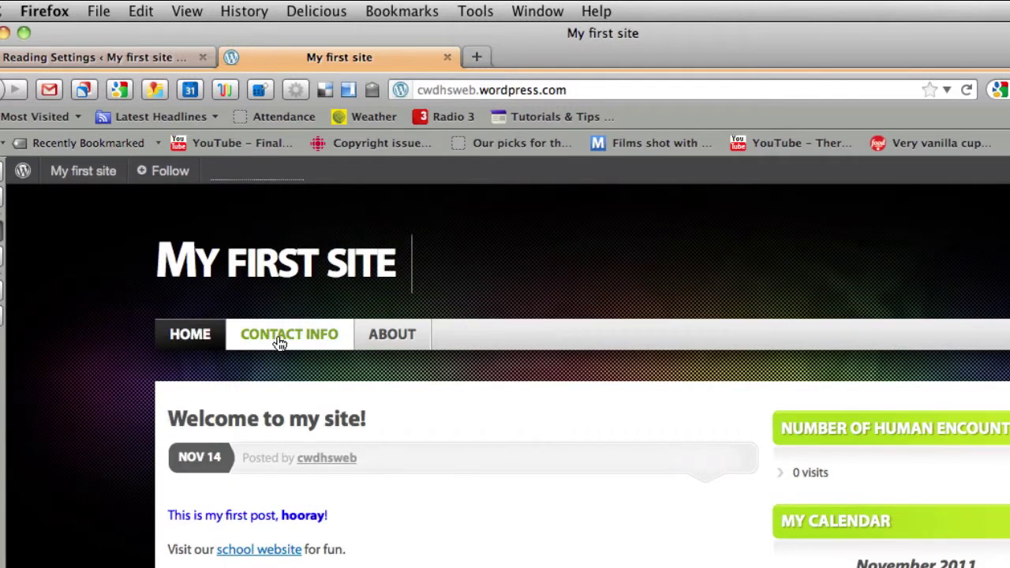
pyautogui.click(135, 57)
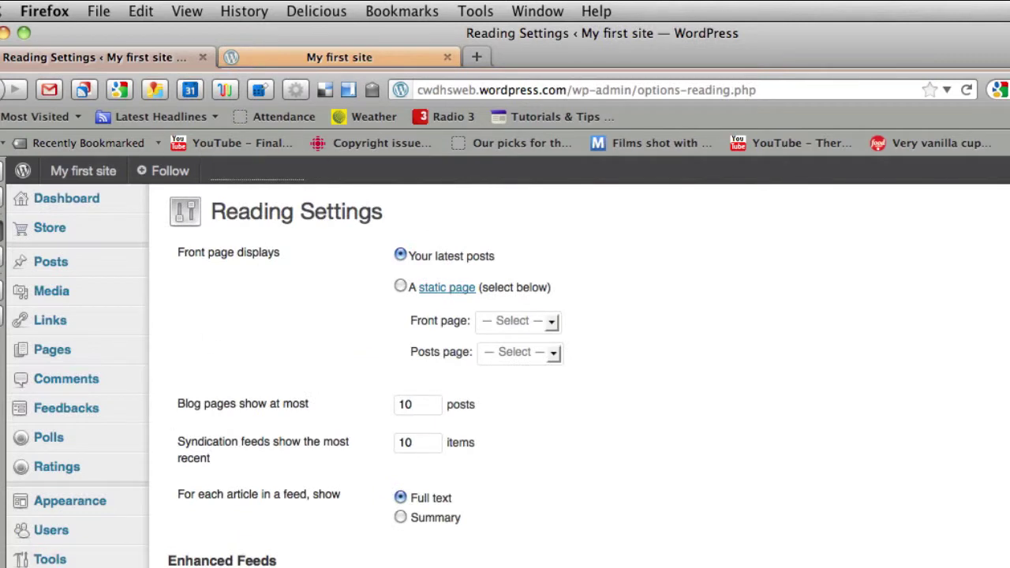
pyautogui.scroll(-1, 285, 375)
pyautogui.scroll(1, 429, 213)
# - Set a static front page of About with no posts page, and save
pyautogui.click(401, 288)
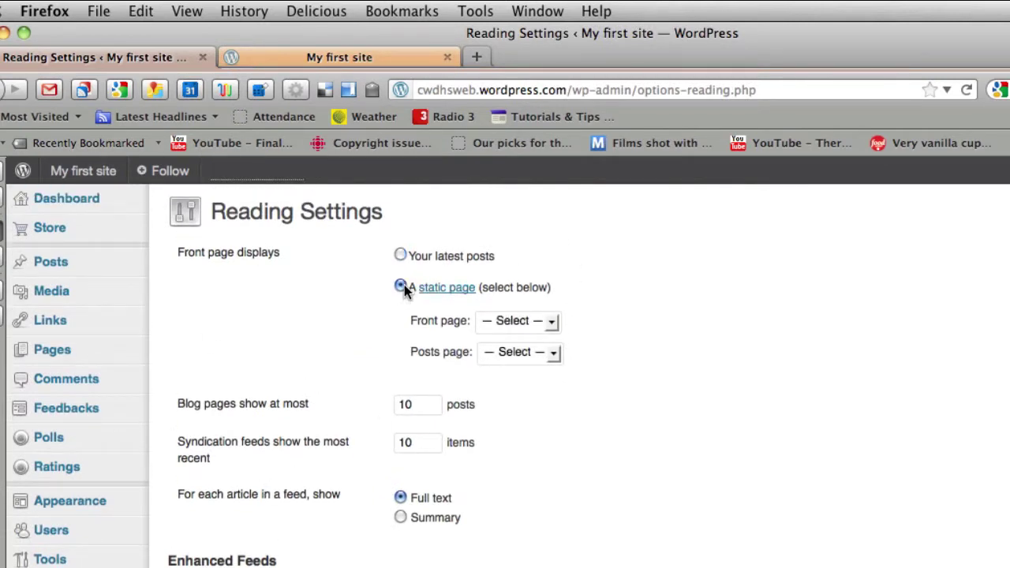
pyautogui.click(552, 329)
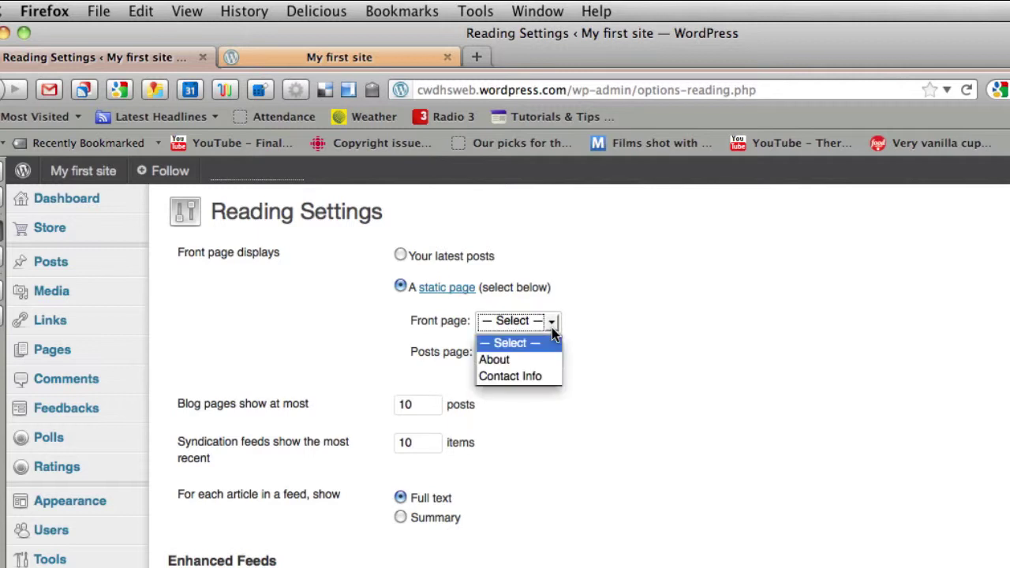
pyautogui.click(527, 359)
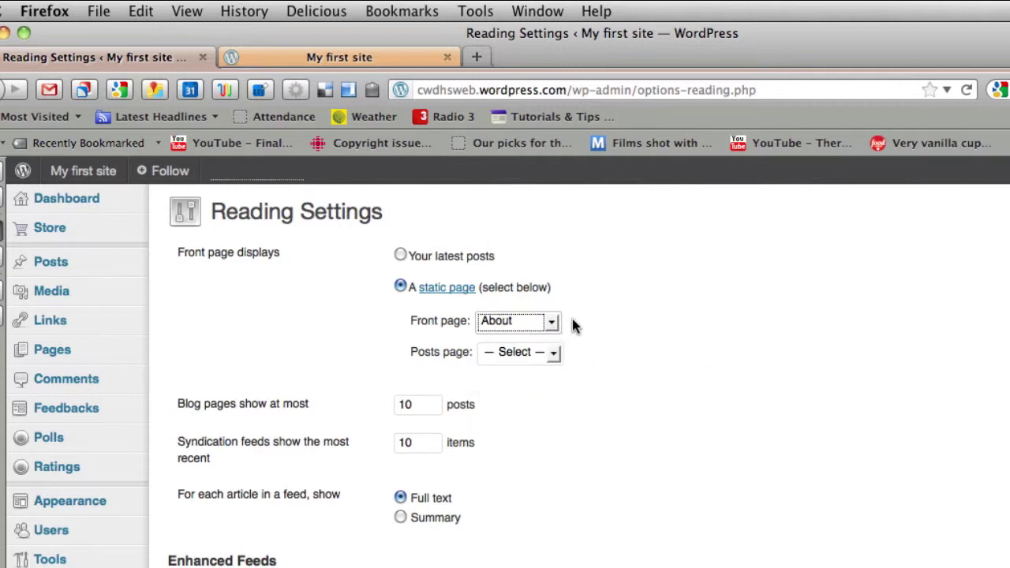
pyautogui.click(552, 353)
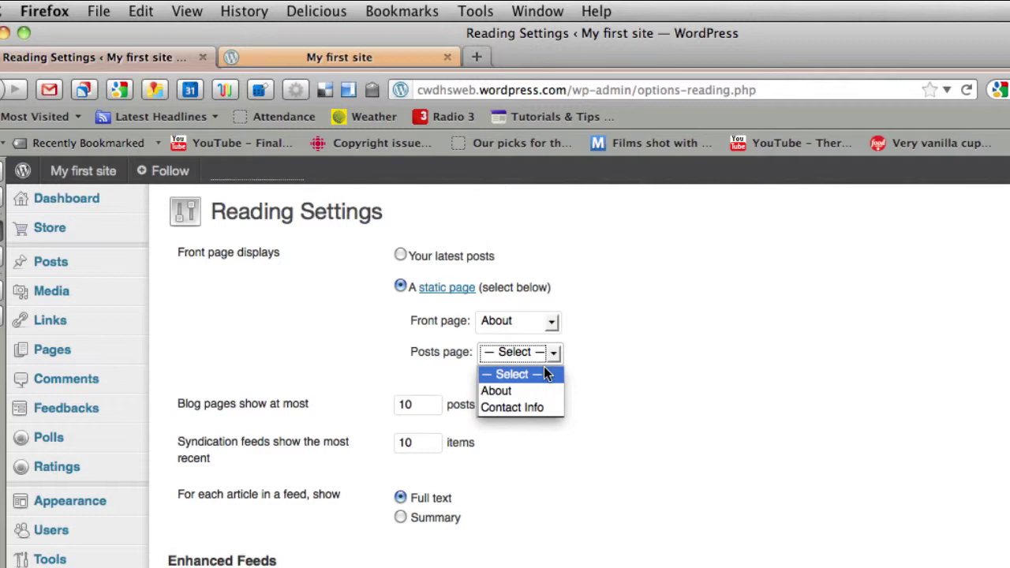
pyautogui.click(478, 378)
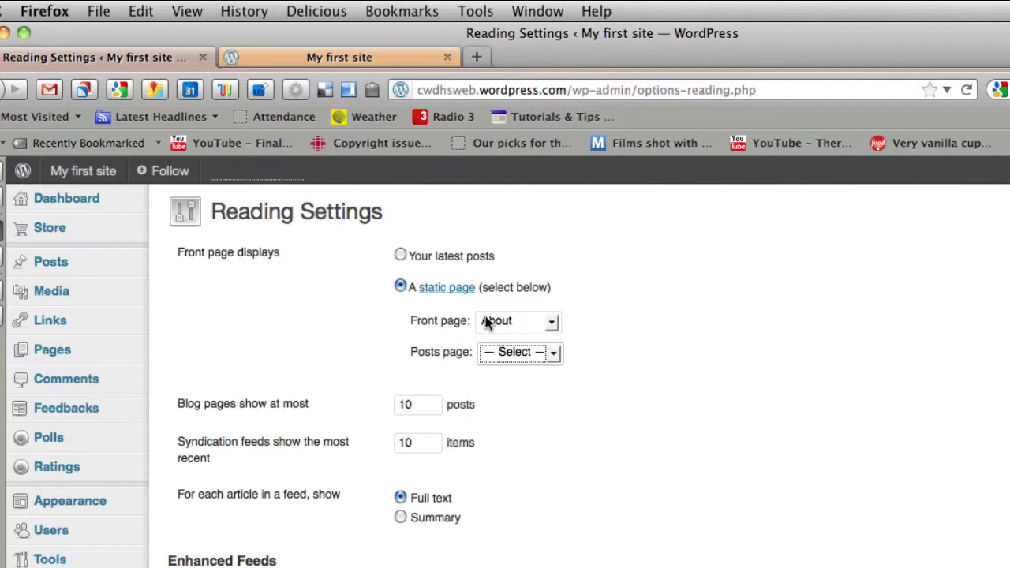
pyautogui.scroll(-2, 505, 366)
pyautogui.scroll(-10, 502, 365)
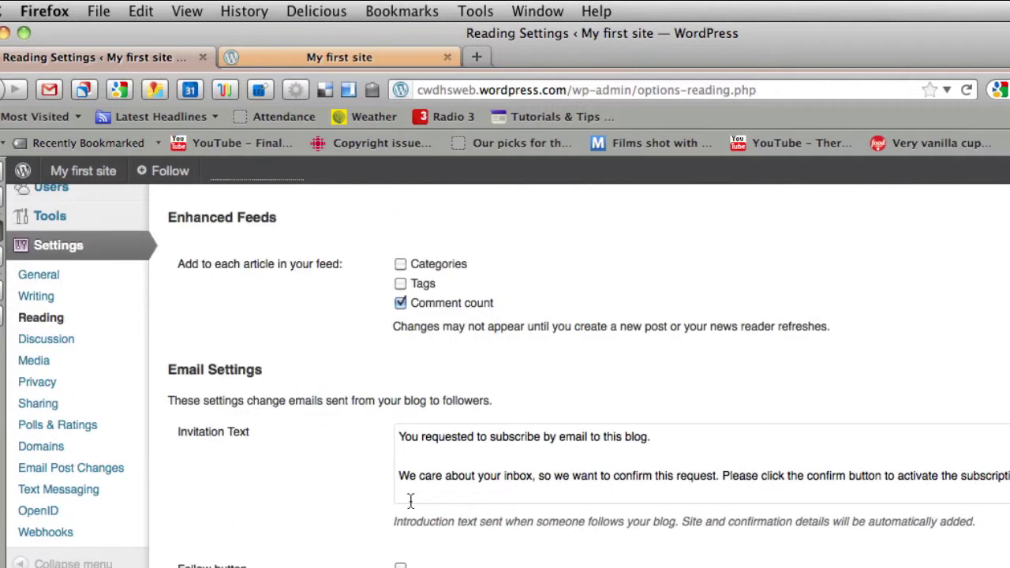
pyautogui.press('Return')
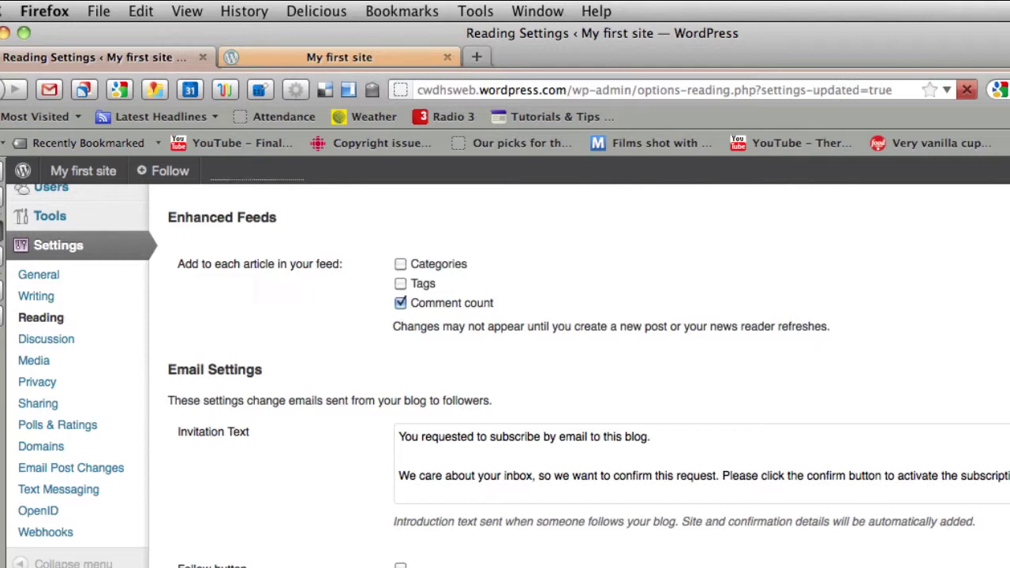
# - Reload the 'My first site' tab to confirm the home page now shows About
pyautogui.click(311, 55)
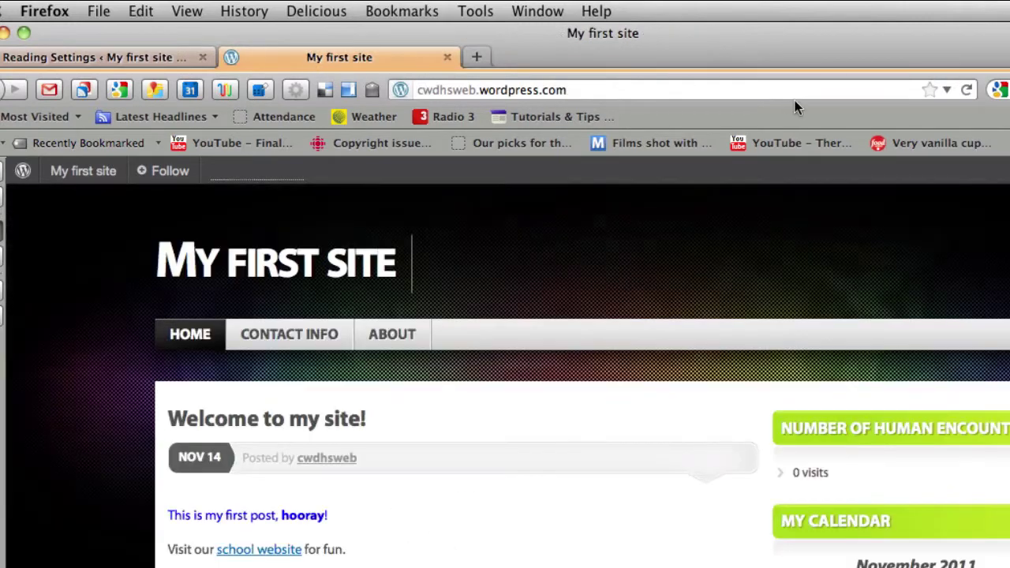
pyautogui.click(968, 94)
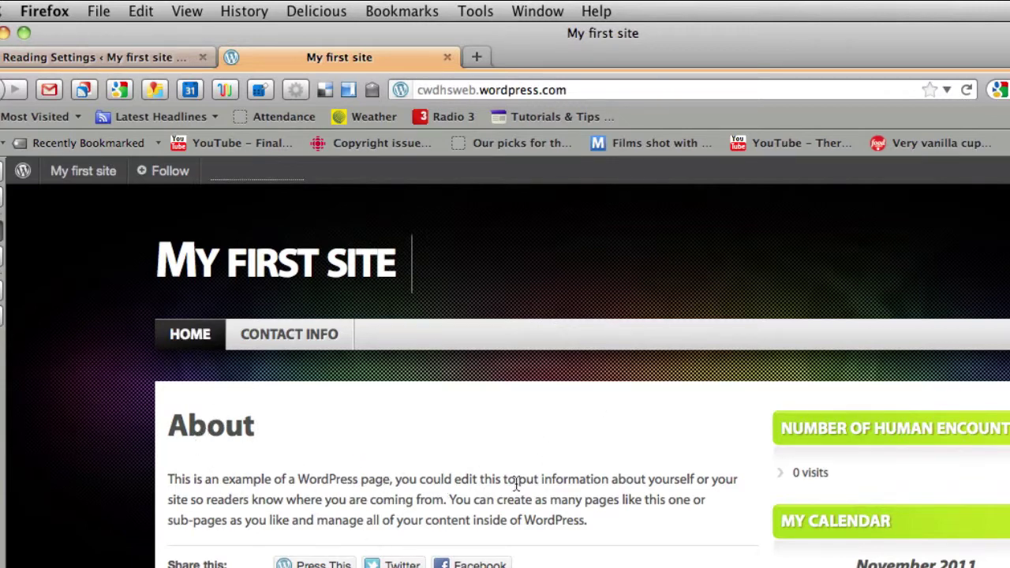
pyautogui.scroll(-3, 517, 483)
pyautogui.scroll(3, 564, 465)
# - In Privacy settings, make the site private to chosen users and save
pyautogui.click(110, 63)
pyautogui.scroll(-5, 261, 359)
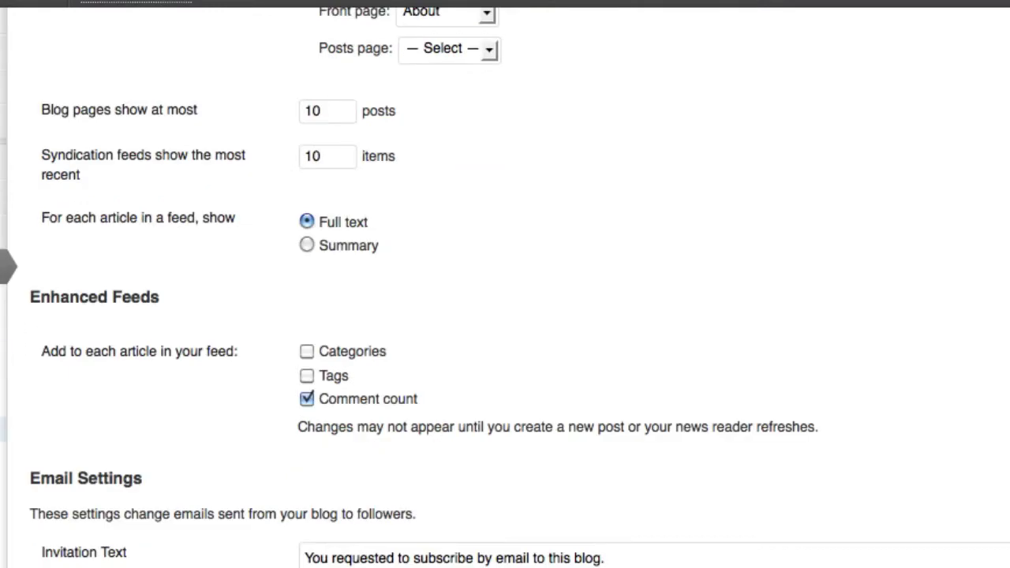
pyautogui.click(63, 379)
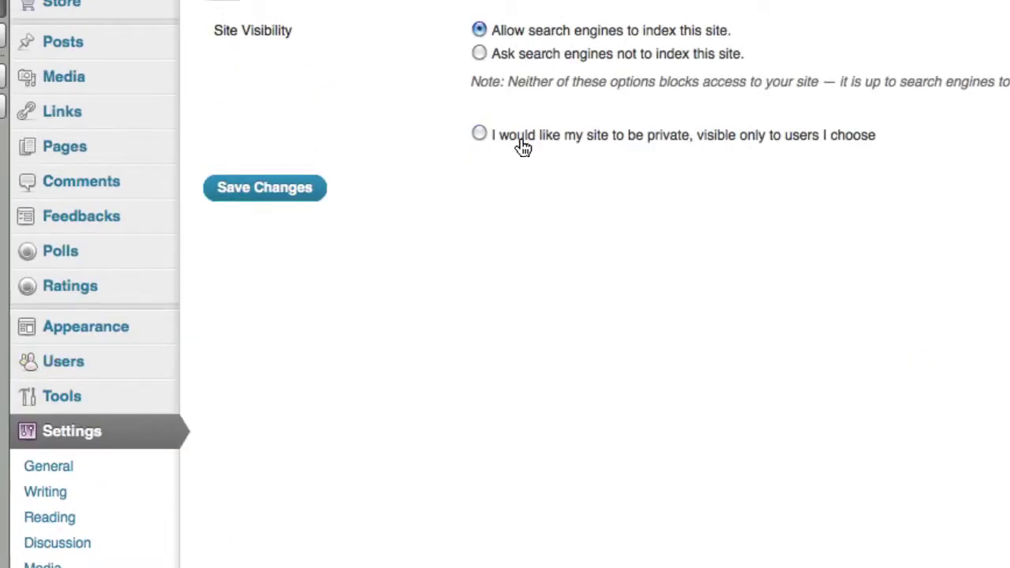
pyautogui.scroll(-1, 240, 320)
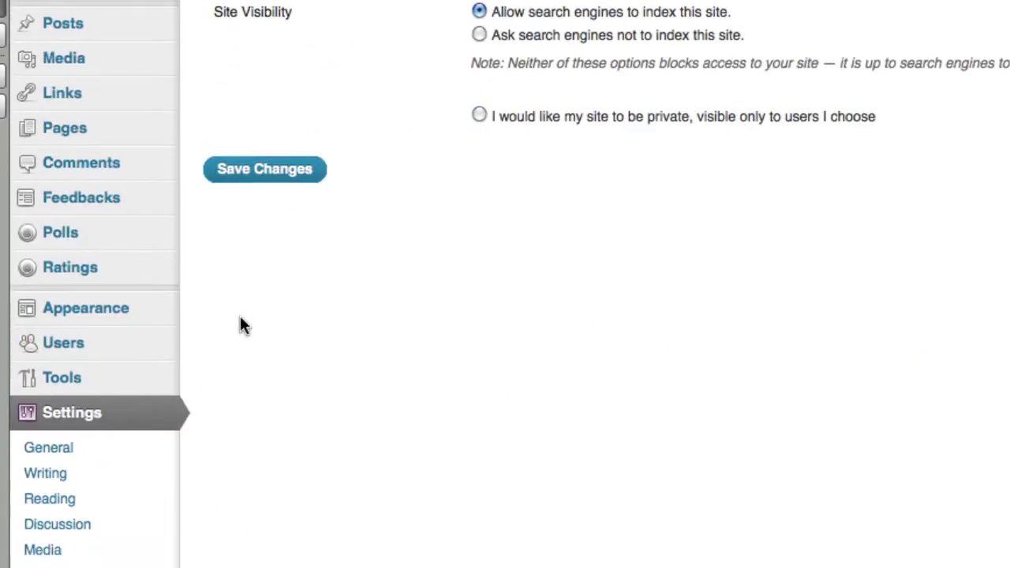
pyautogui.click(480, 116)
pyautogui.click(292, 175)
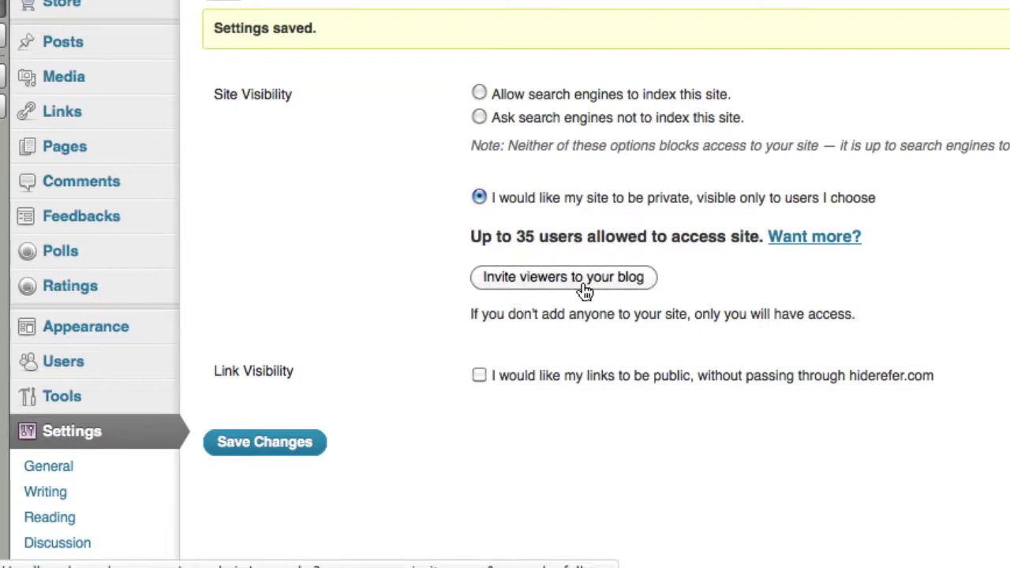
# - Look over the invite-viewers form's Message and Usernames fields, then open All Users
pyautogui.click(628, 277)
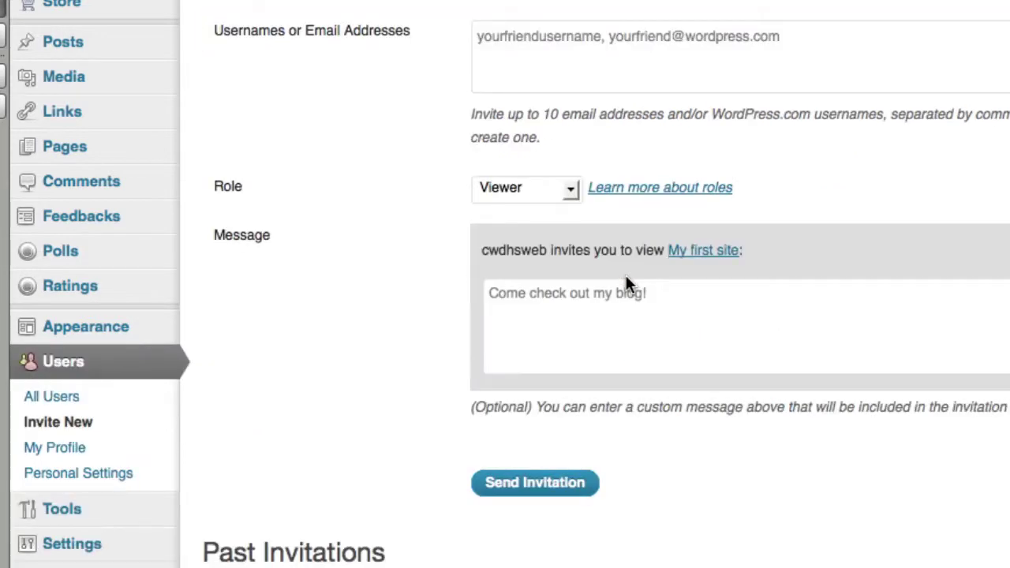
pyautogui.click(589, 306)
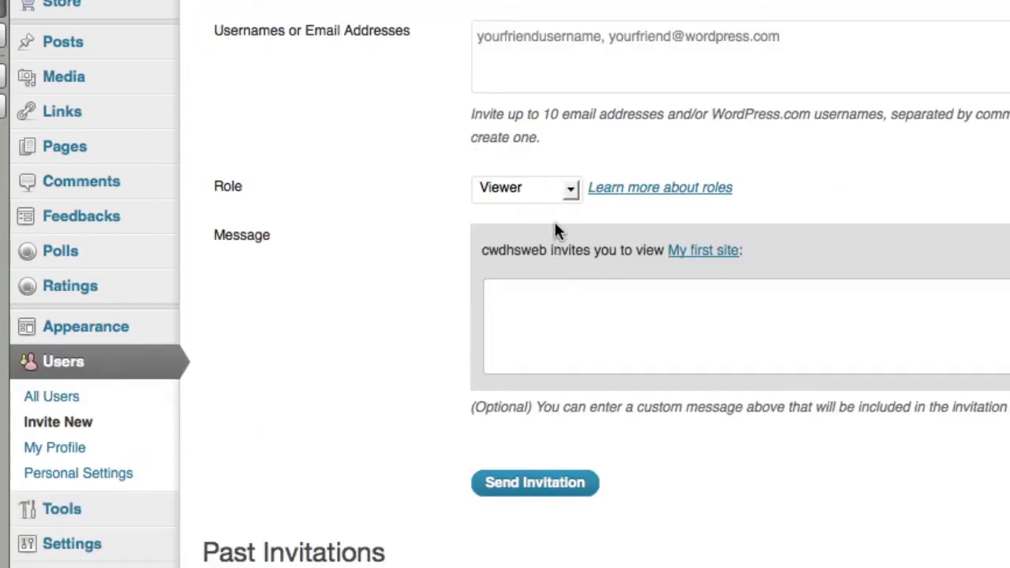
pyautogui.click(549, 63)
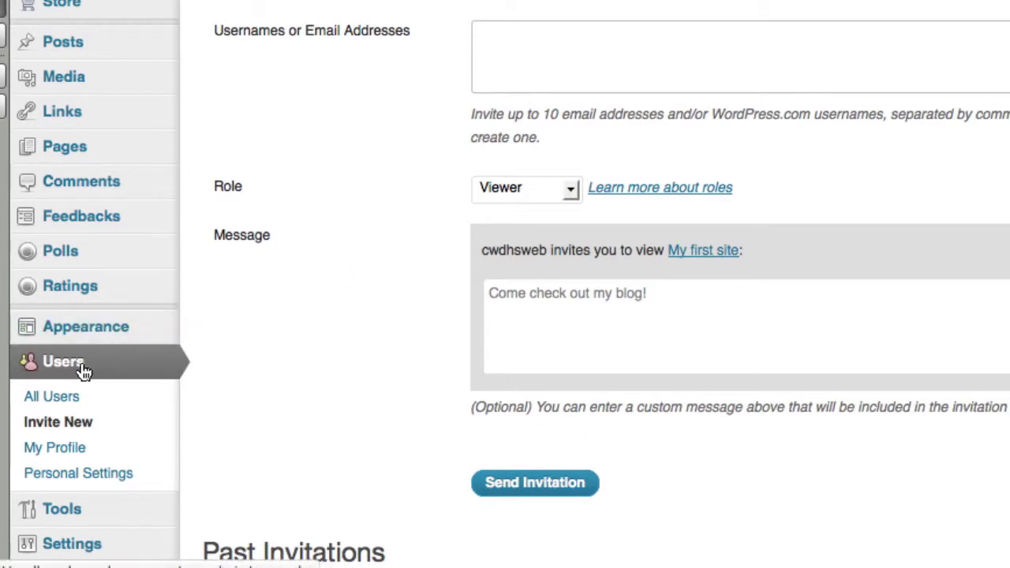
pyautogui.scroll(-5, 87, 372)
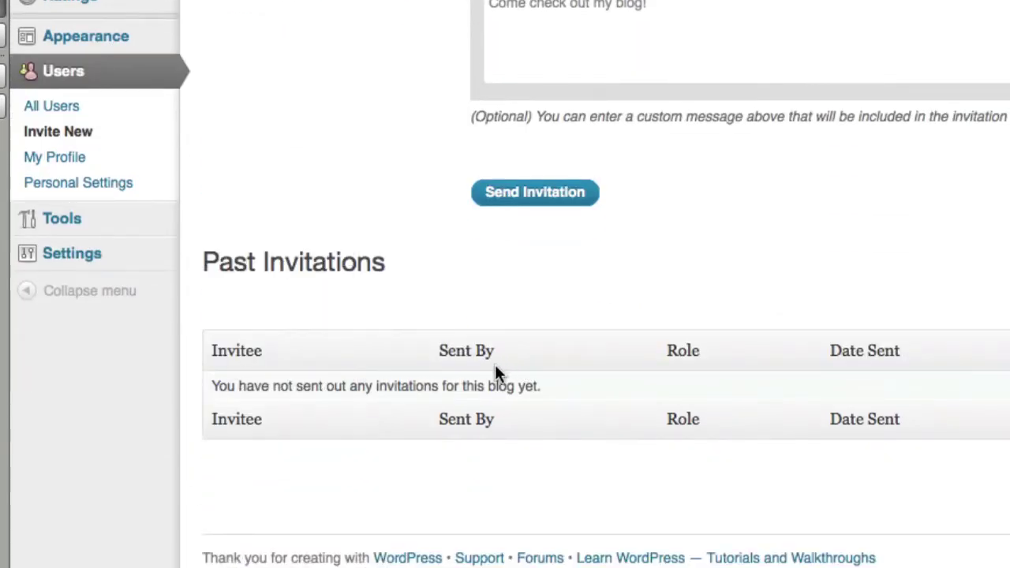
pyautogui.scroll(4, 394, 332)
pyautogui.click(66, 312)
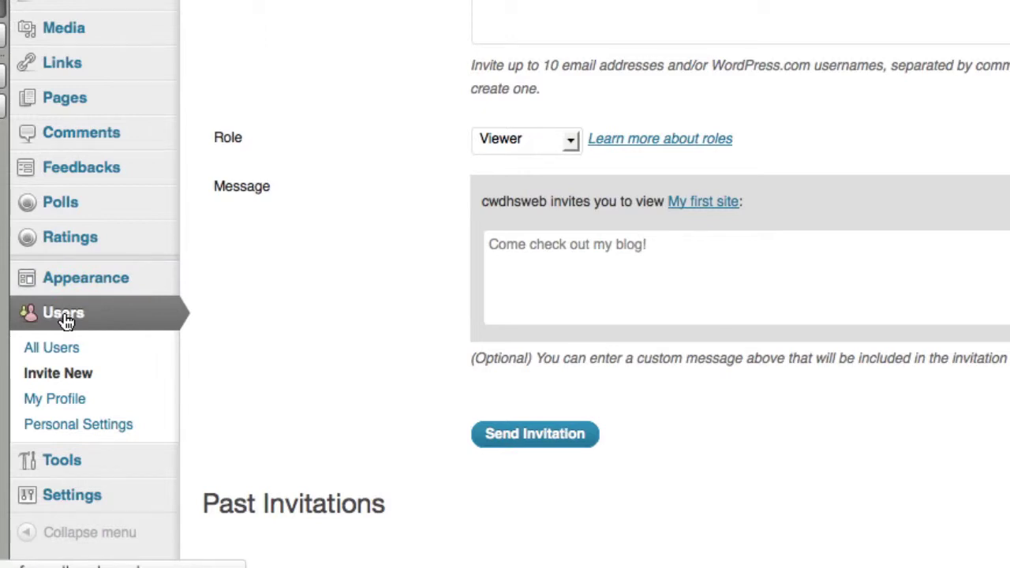
pyautogui.scroll(-2, 79, 438)
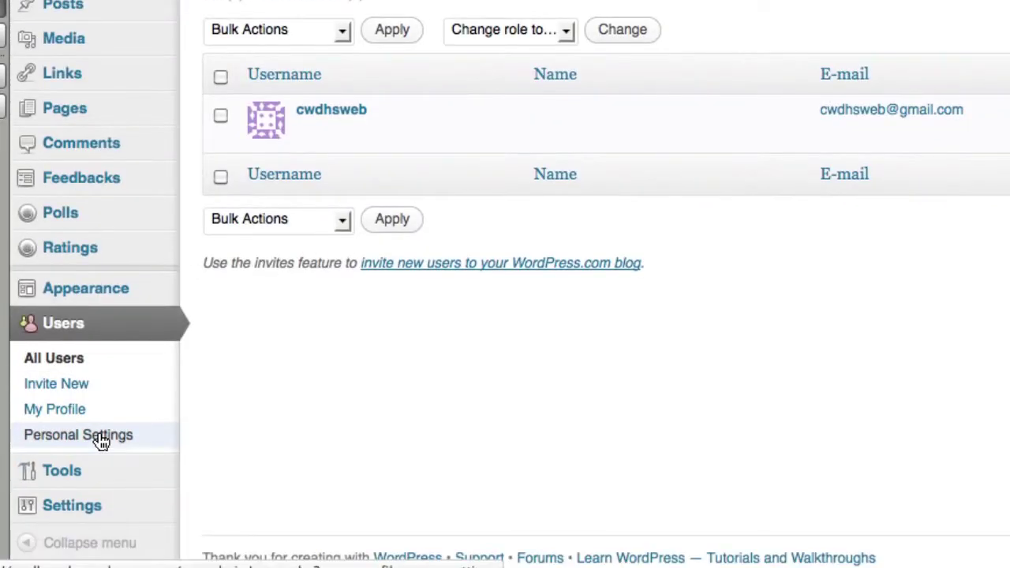
# - Switch privacy back to 'Allow search engines to index this site' and save
pyautogui.click(77, 533)
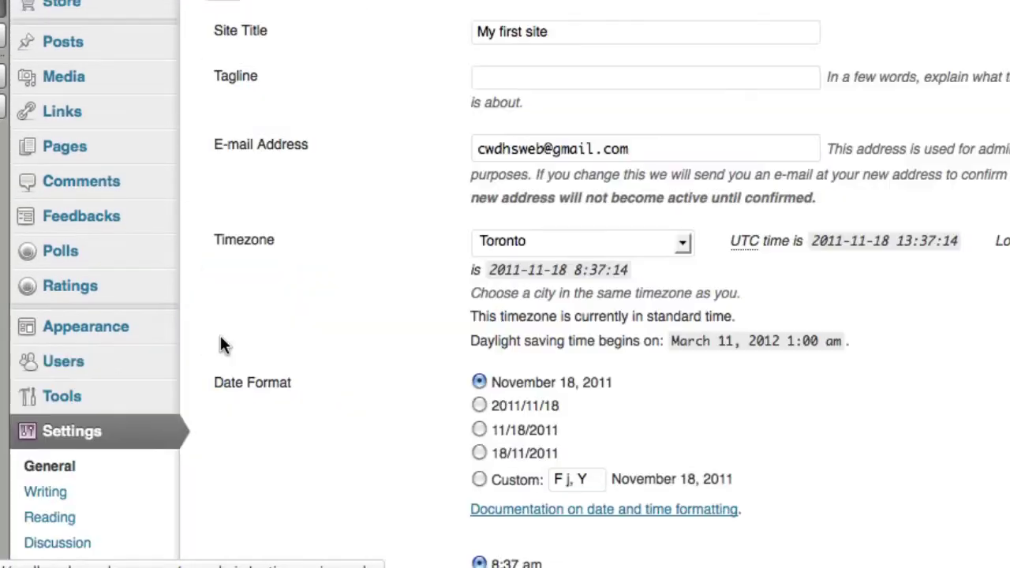
pyautogui.scroll(-3, 166, 508)
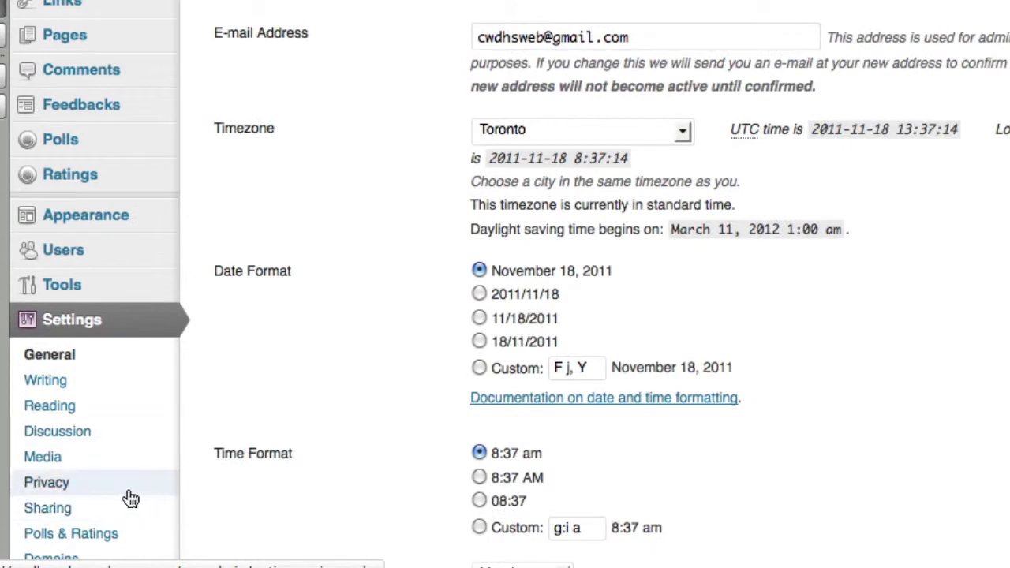
pyautogui.click(73, 489)
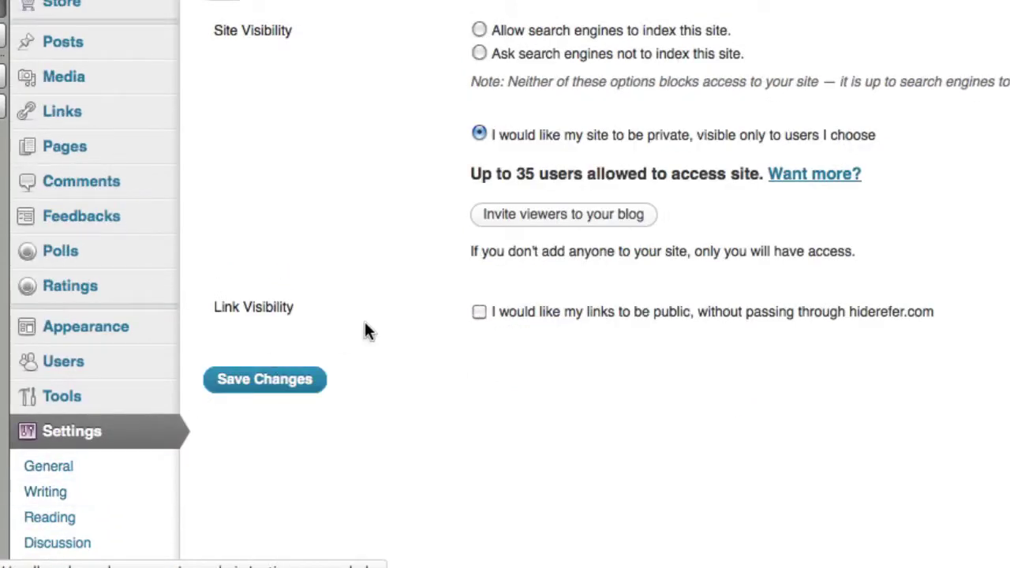
pyautogui.click(481, 29)
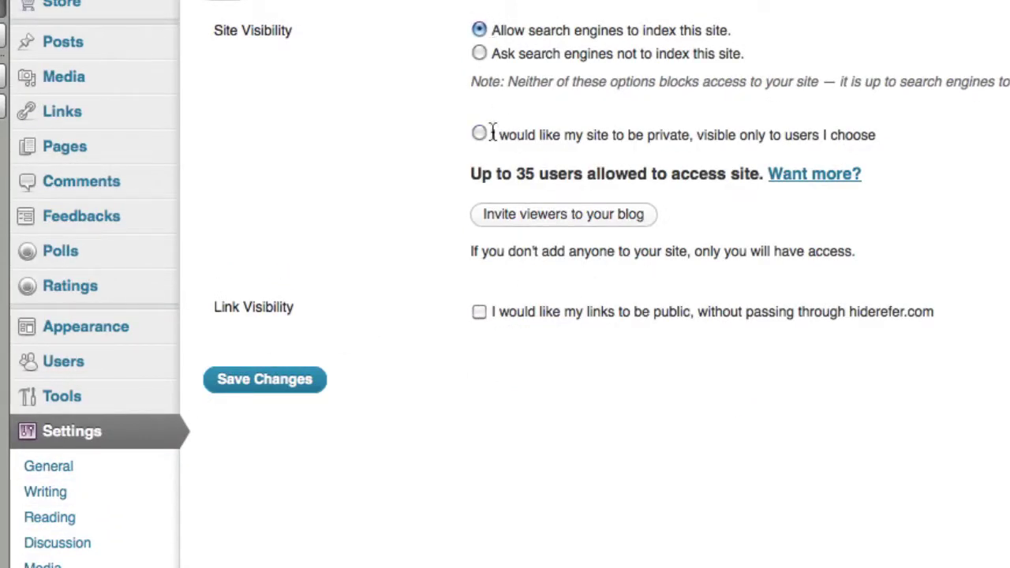
pyautogui.click(276, 381)
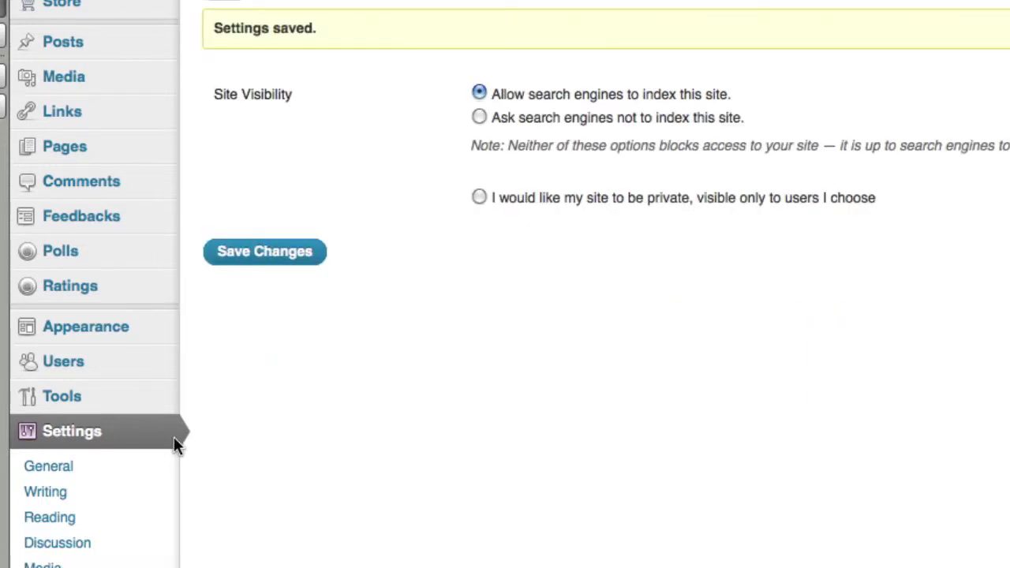
pyautogui.scroll(-5, 135, 471)
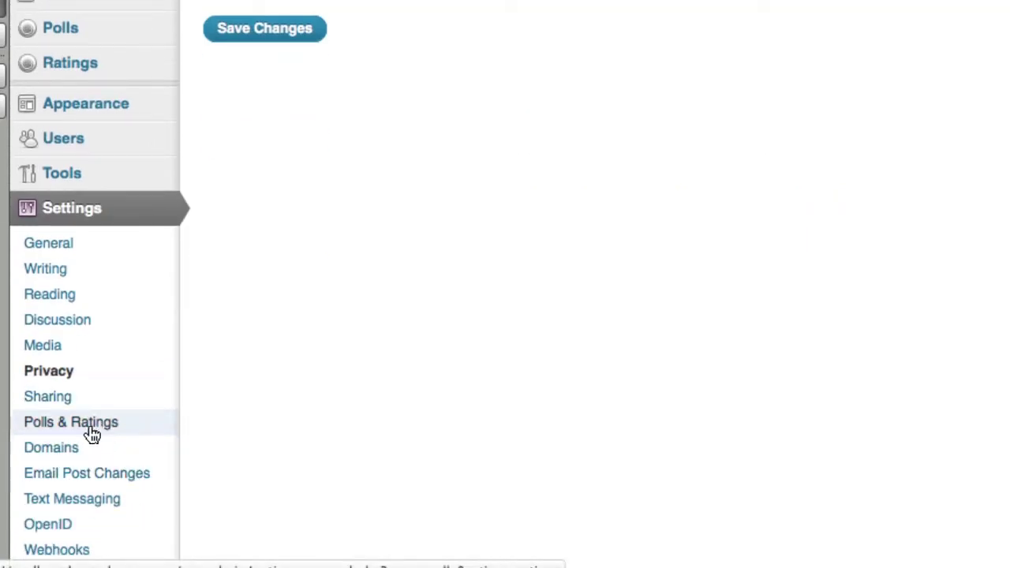
# - Review the Discussion settings: threaded comments 3 levels deep, moderation for 2+ links, e-mail notifications
pyautogui.click(63, 325)
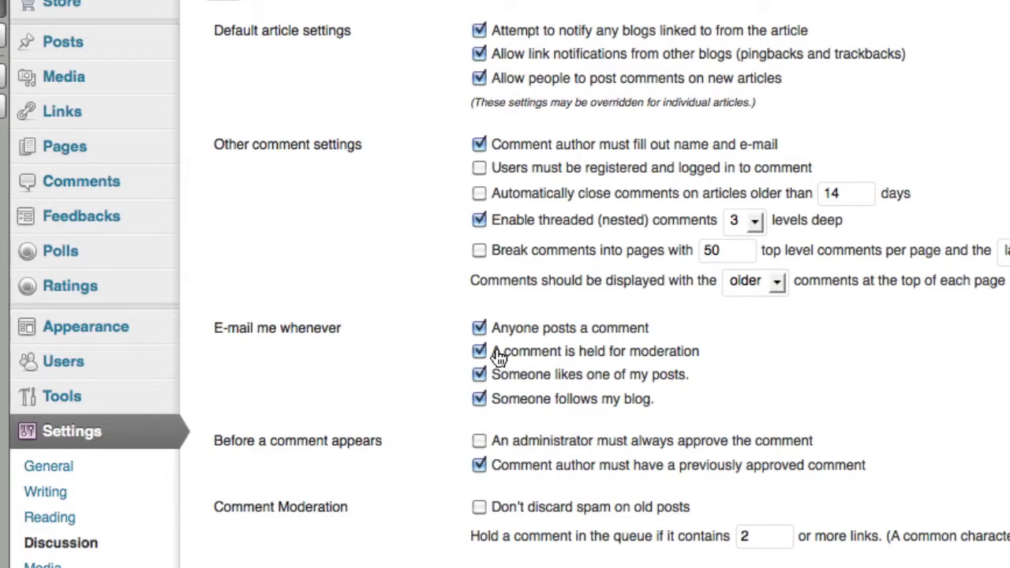
pyautogui.scroll(-4, 499, 357)
pyautogui.scroll(3, 496, 421)
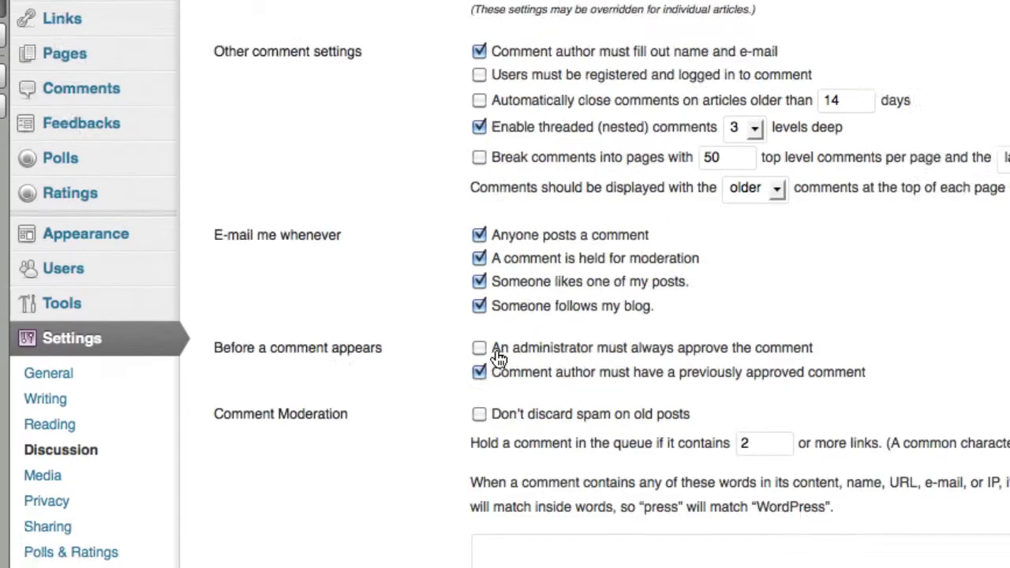
pyautogui.scroll(-6, 494, 357)
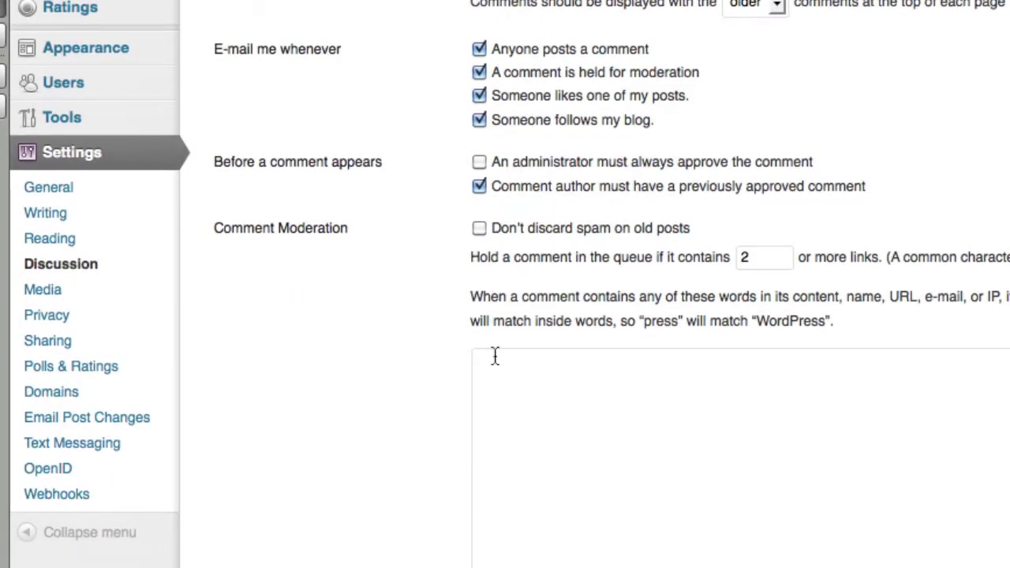
pyautogui.scroll(1, 496, 357)
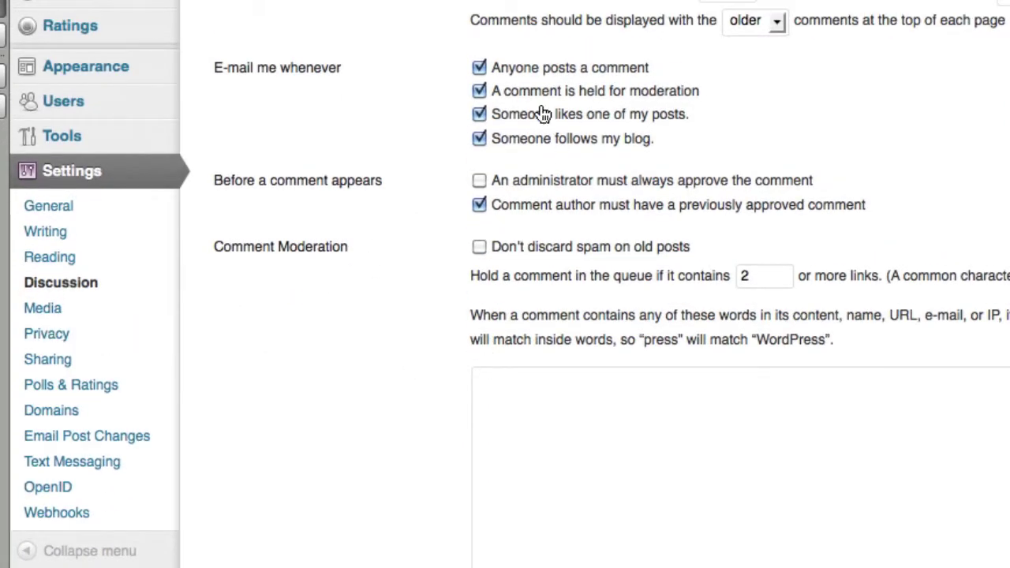
pyautogui.scroll(6, 513, 75)
pyautogui.scroll(-2, 512, 224)
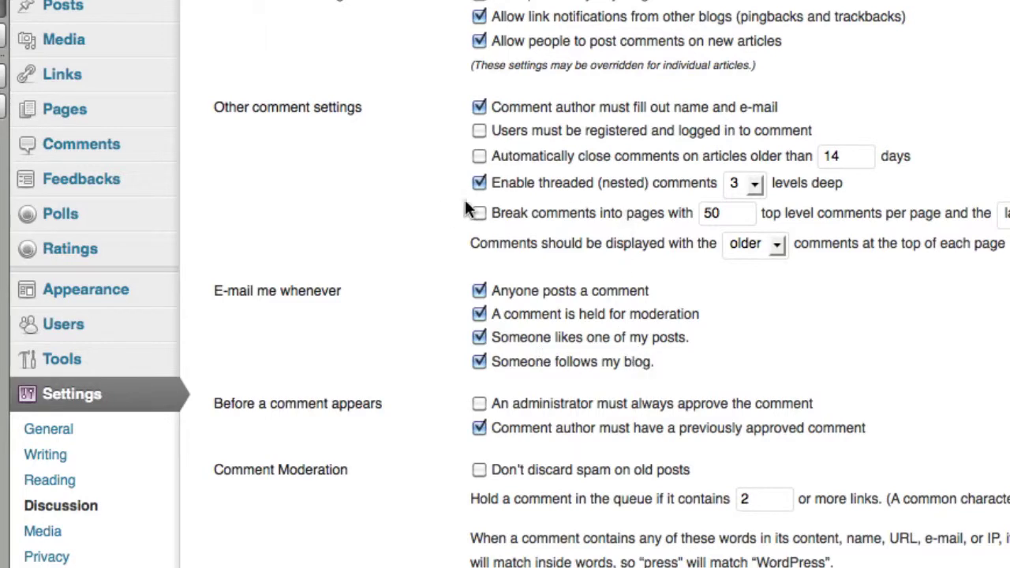
pyautogui.scroll(-1, 363, 387)
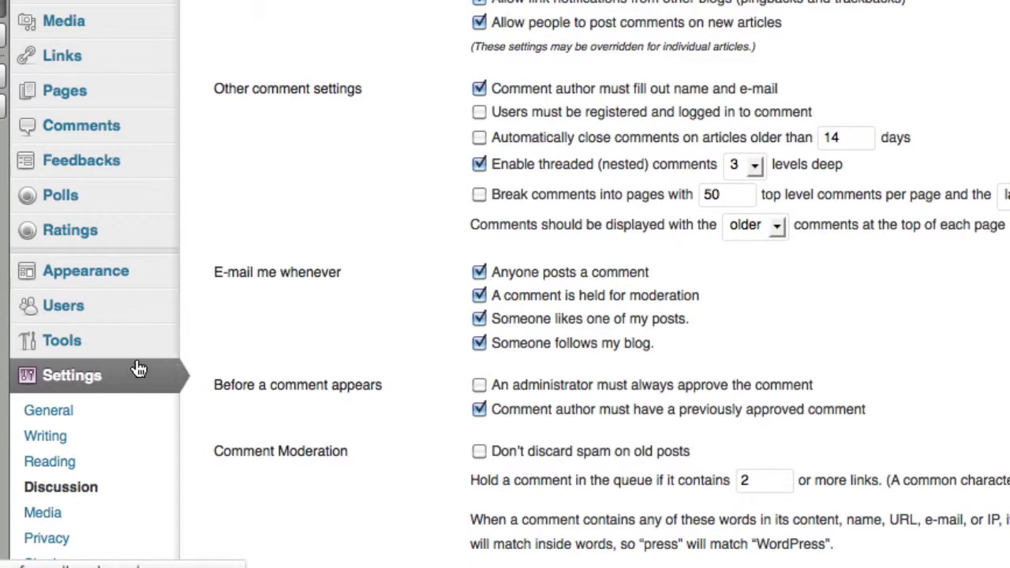
# - Return to General Settings showing site title 'My first site' and Toronto timezone
pyautogui.click(144, 368)
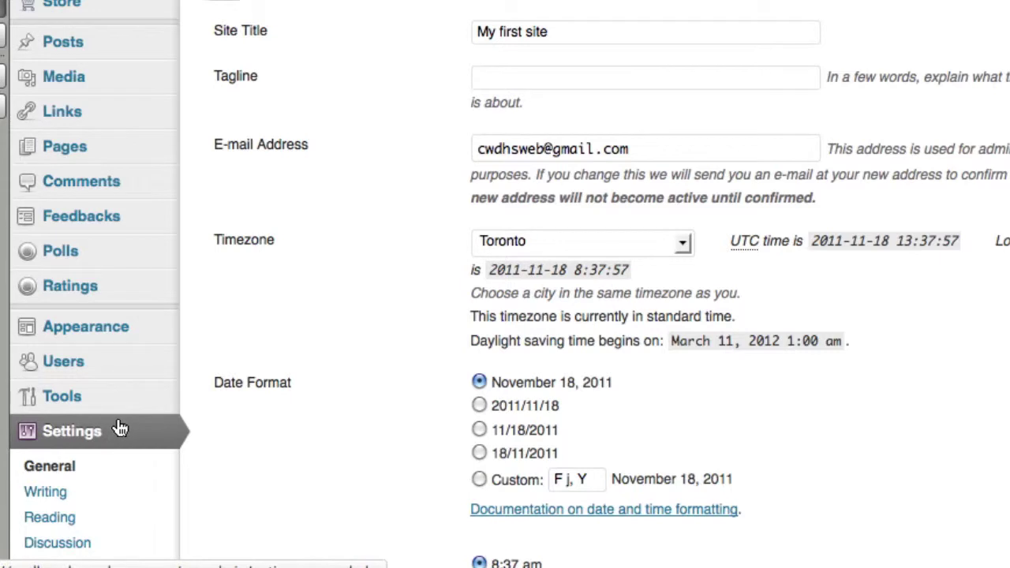